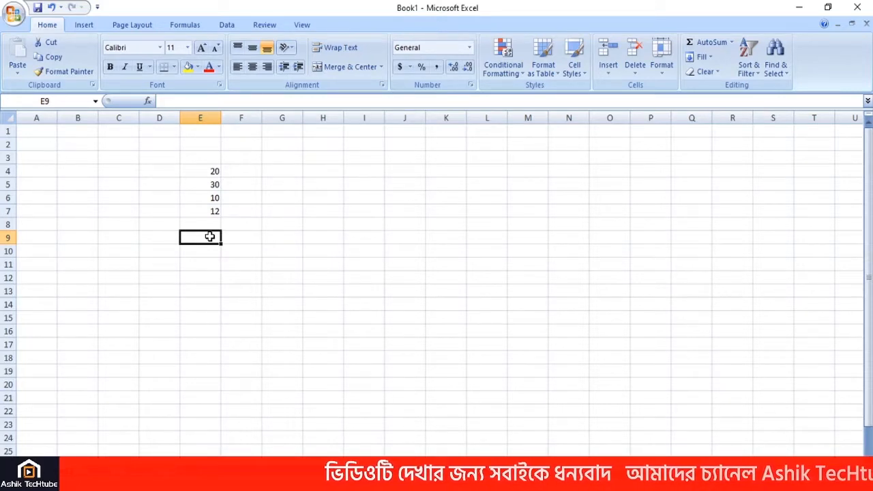
Enter the formula =SUM(E4:E7) in cell E9 to add the four numbers in column E
{"action": "type", "text": "="}
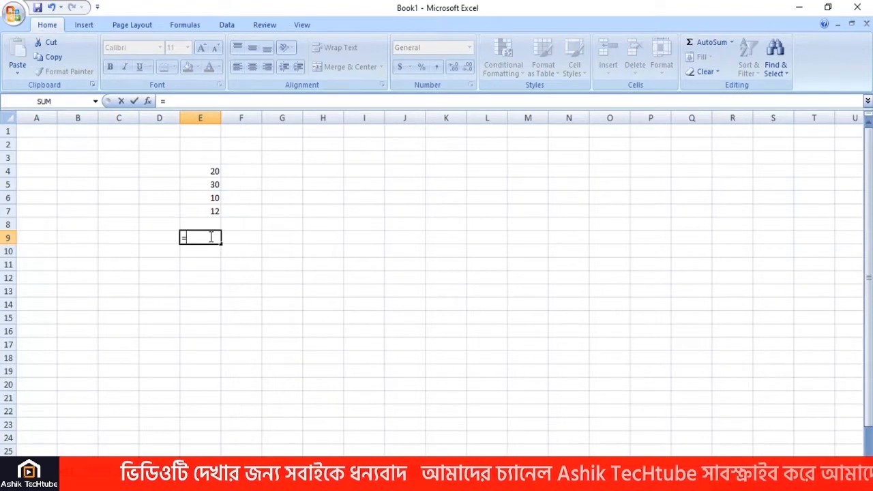
{"action": "type", "text": "sum"}
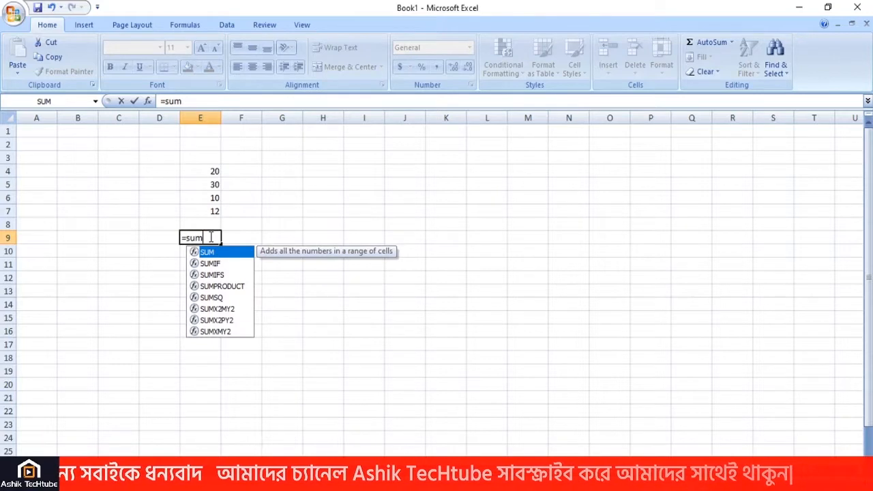
{"action": "type", "text": "("}
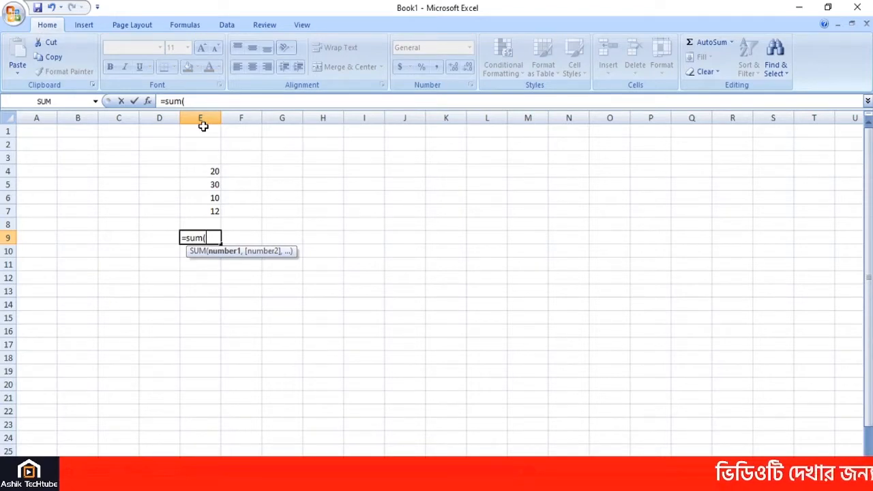
{"action": "left_click", "coordinate": [214, 172]}
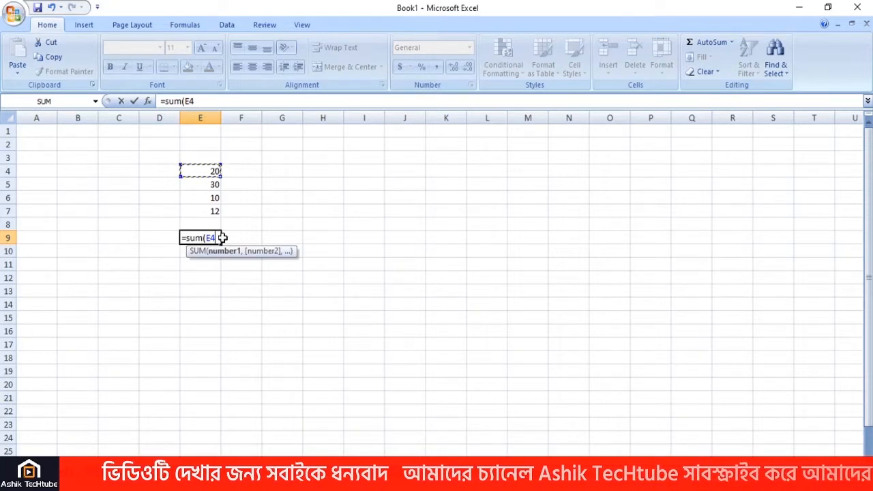
{"action": "type", "text": ":E4"}
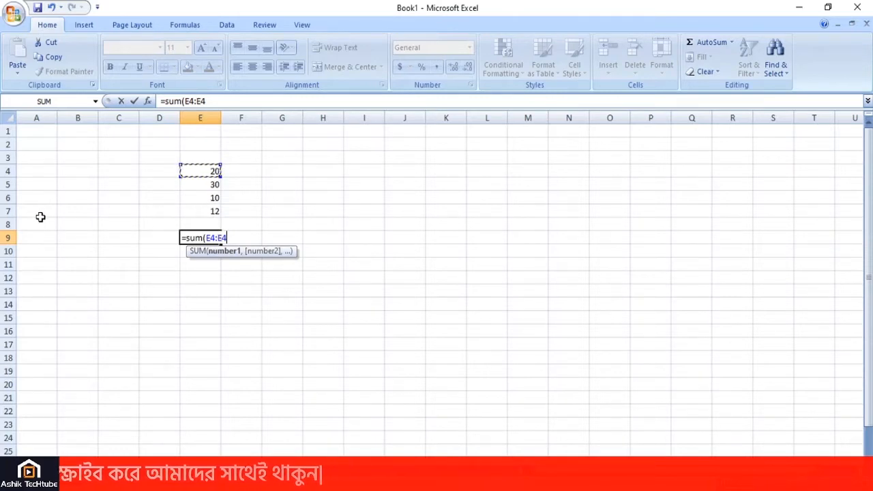
{"action": "left_click", "coordinate": [213, 213], "text": "shift"}
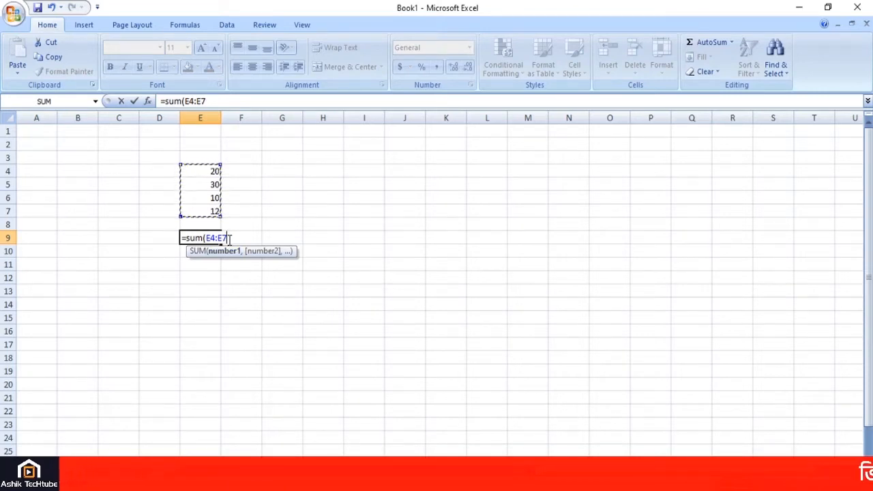
{"action": "type", "text": ")"}
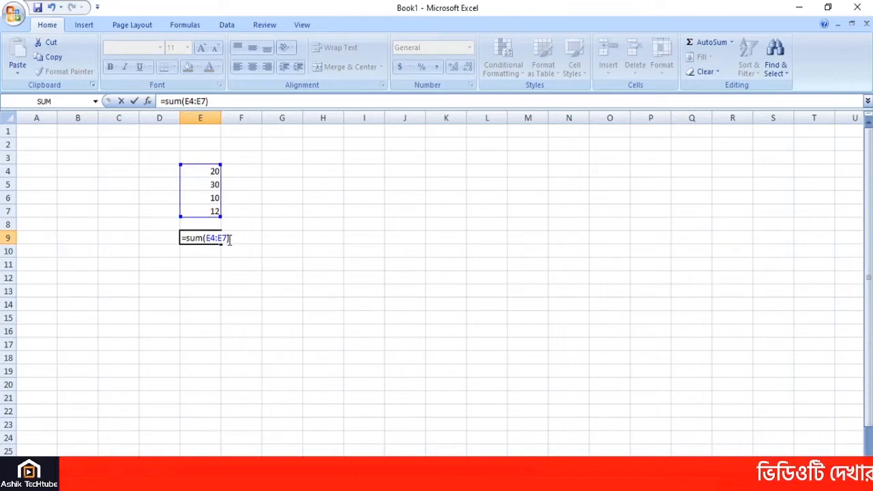
{"action": "key", "text": "Return"}
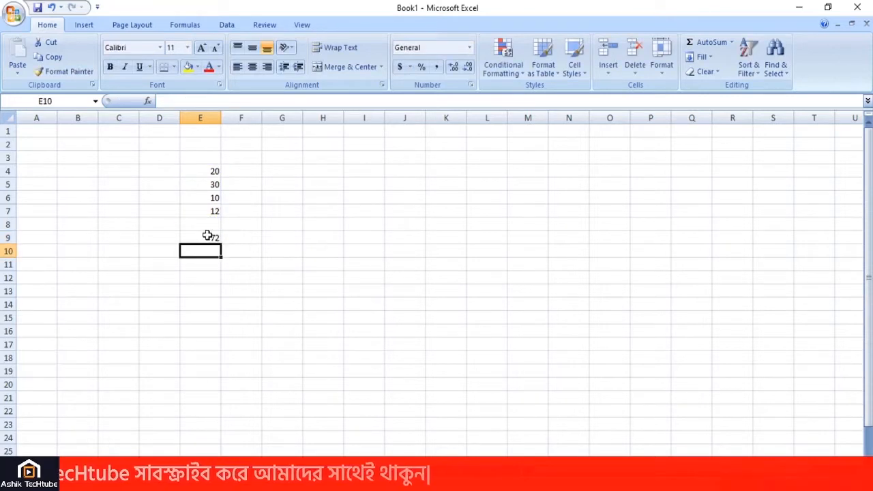
{"action": "left_click", "coordinate": [215, 238]}
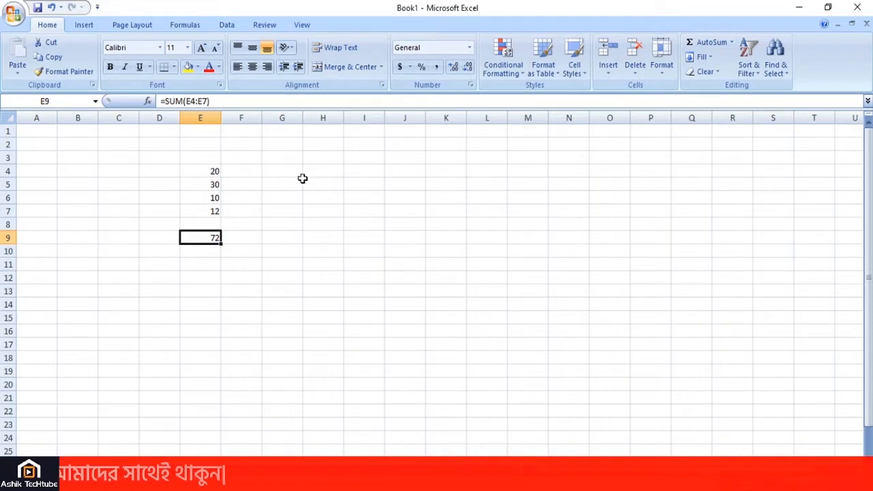
Enter 520 in cell G4 and 100 in cell G5
{"action": "left_click", "coordinate": [282, 172]}
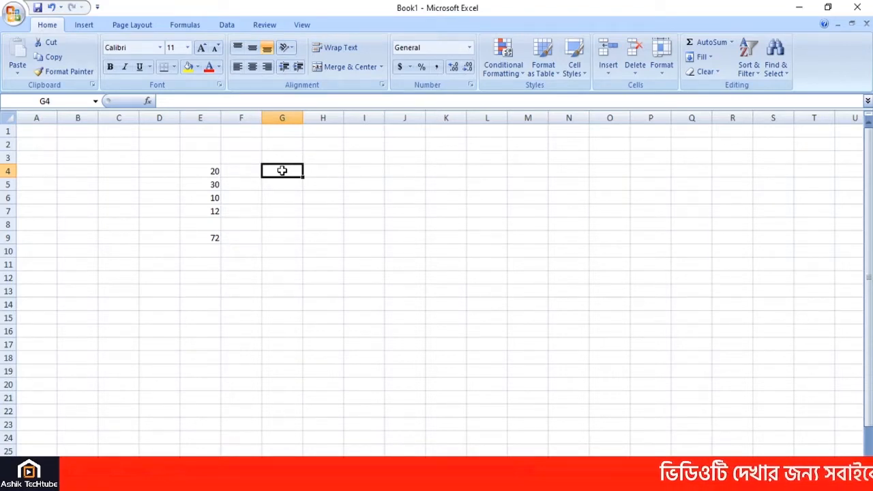
{"action": "type", "text": "520"}
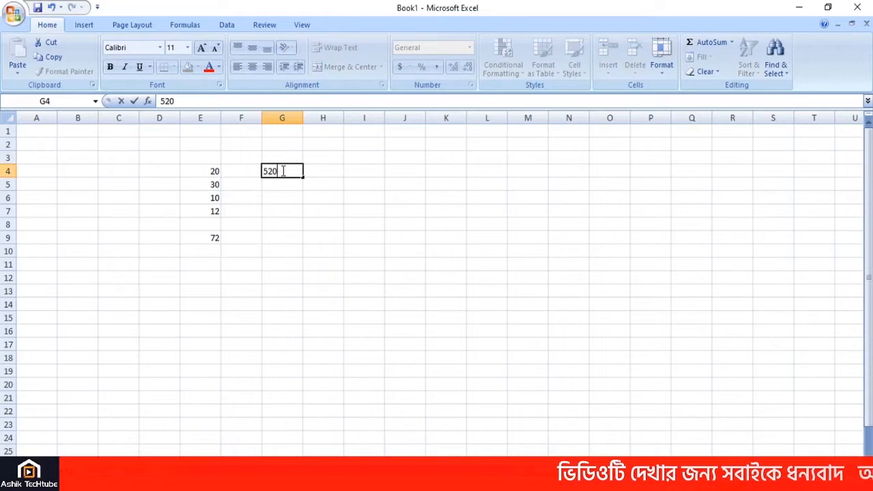
{"action": "key", "text": "Return"}
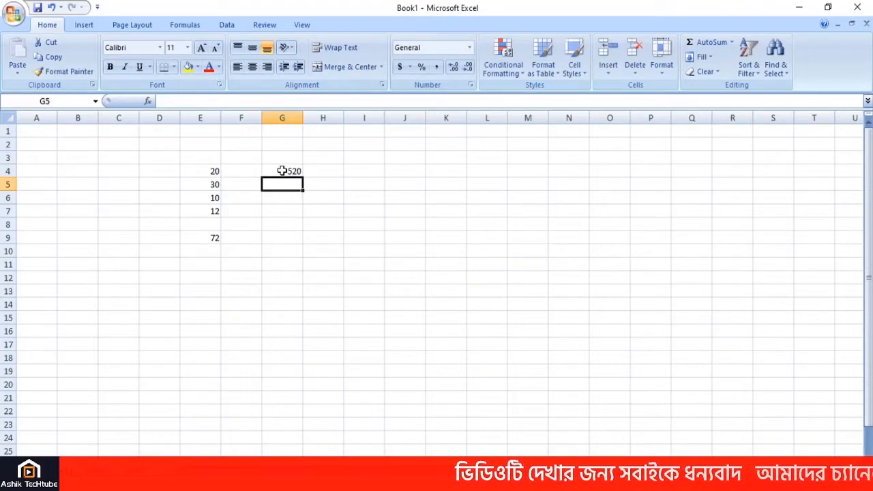
{"action": "type", "text": "100"}
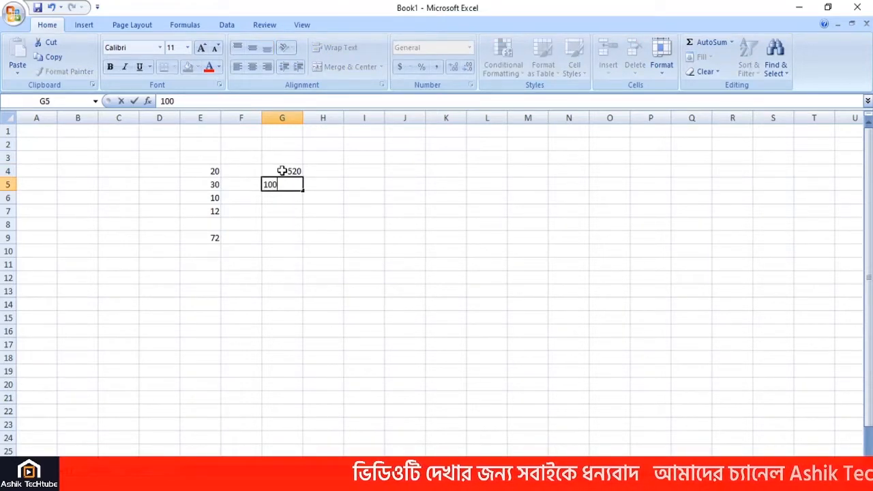
Enter the formula =SUM(G4-G5) in cell G7 to subtract the second number from the first
{"action": "left_click", "coordinate": [273, 212]}
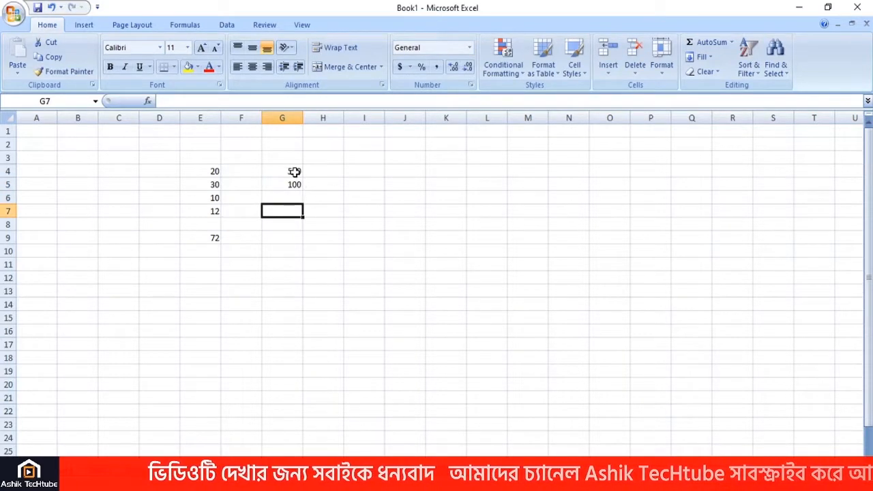
{"action": "type", "text": "="}
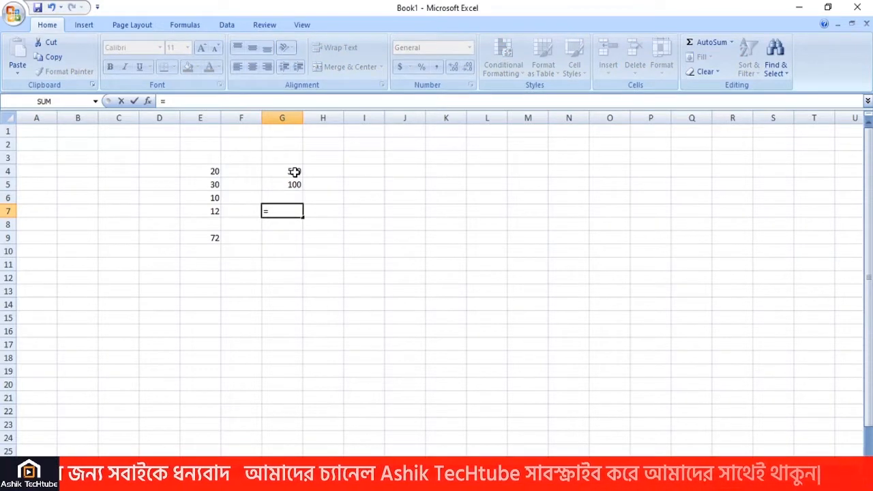
{"action": "type", "text": "sum"}
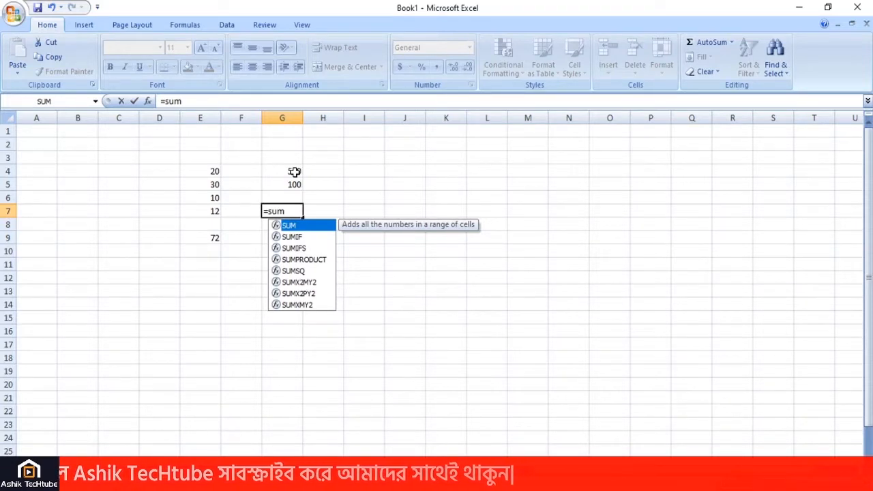
{"action": "type", "text": "("}
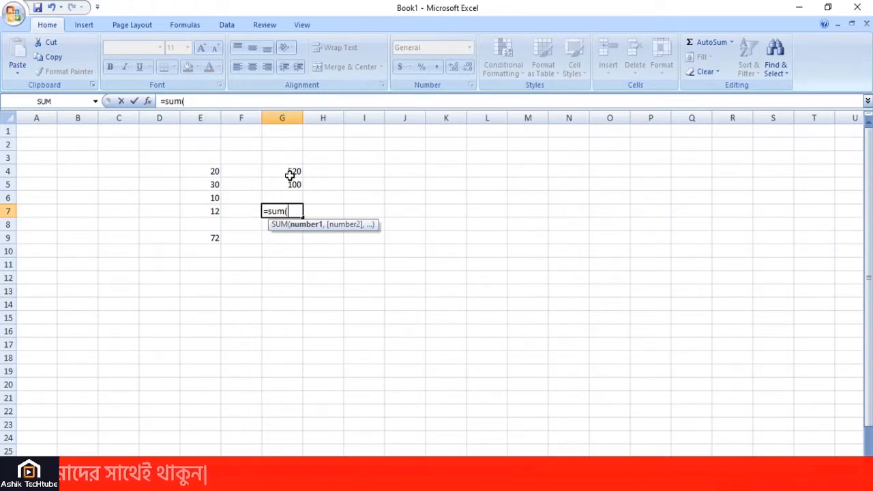
{"action": "left_click", "coordinate": [292, 173]}
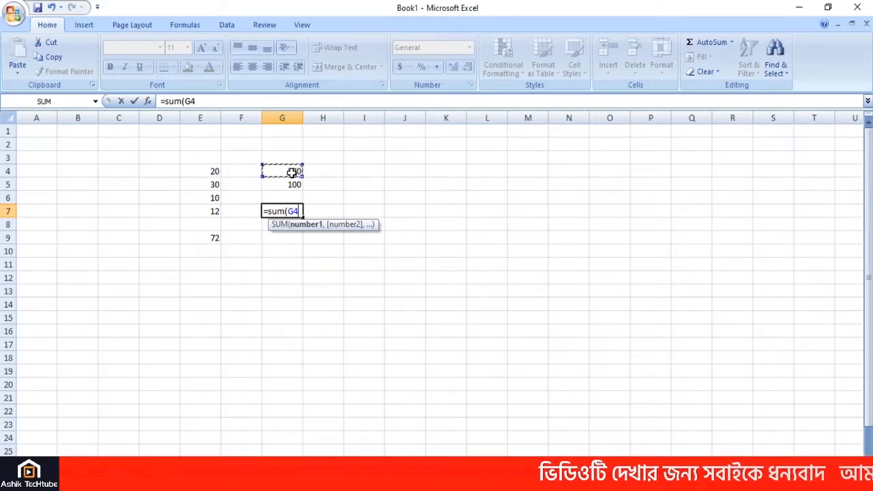
{"action": "type", "text": "-"}
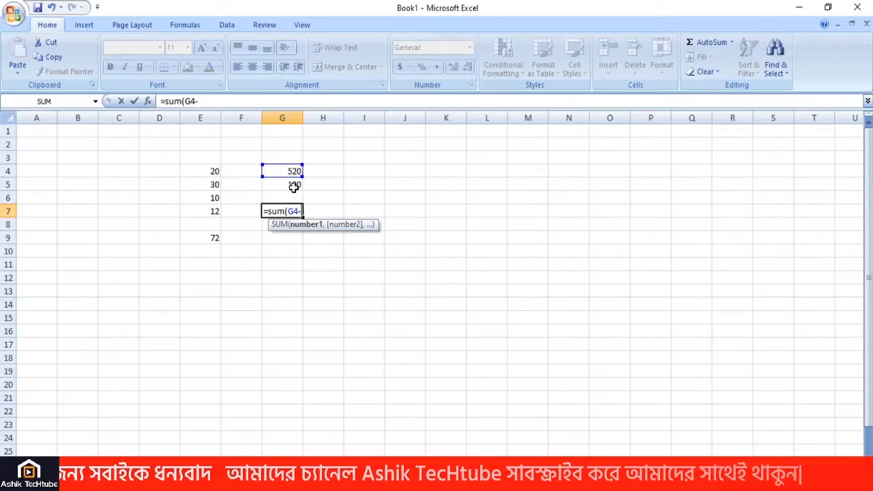
{"action": "left_click", "coordinate": [293, 185]}
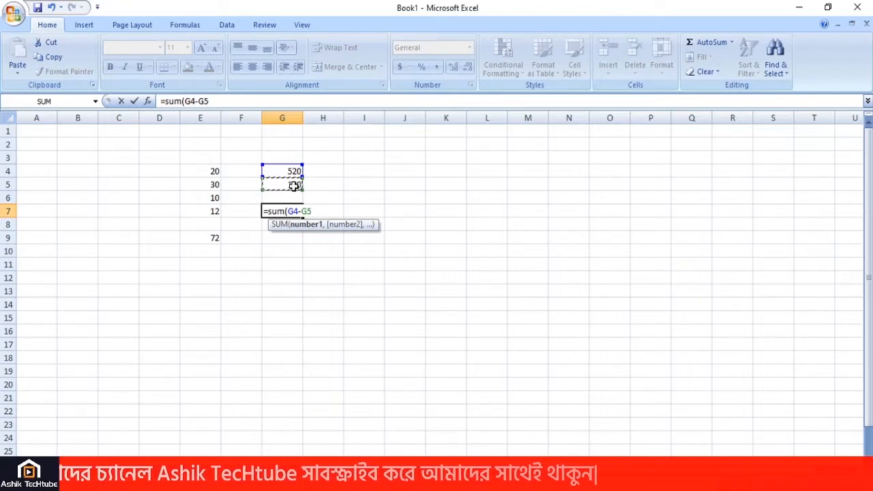
{"action": "type", "text": ")"}
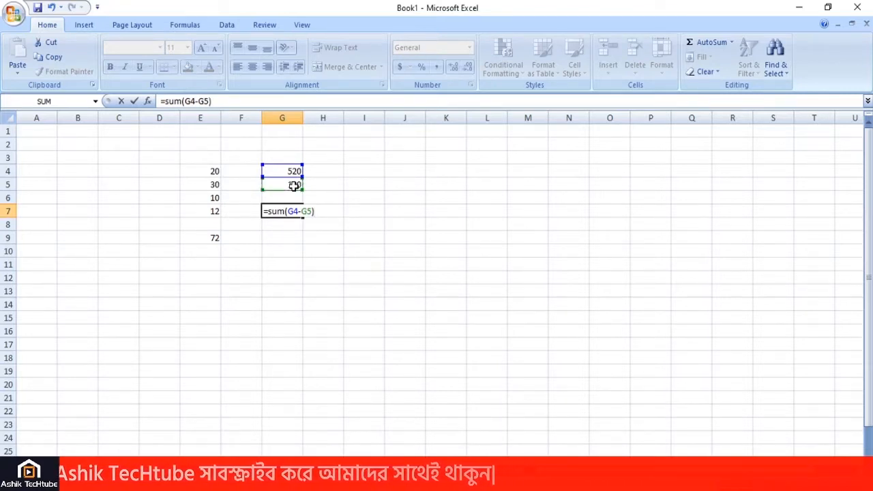
{"action": "key", "text": "Return"}
{"action": "left_click", "coordinate": [294, 210]}
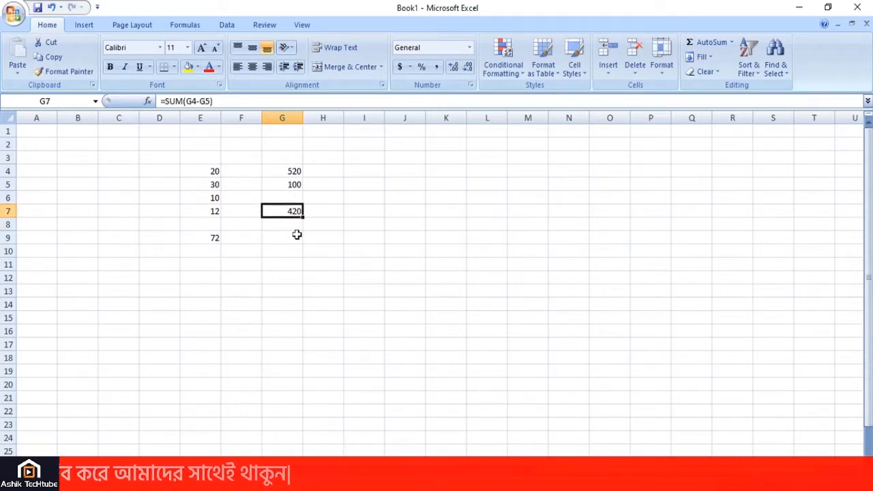
Enter 5 in cell I5 and 12 in cell I6
{"action": "left_click", "coordinate": [356, 187]}
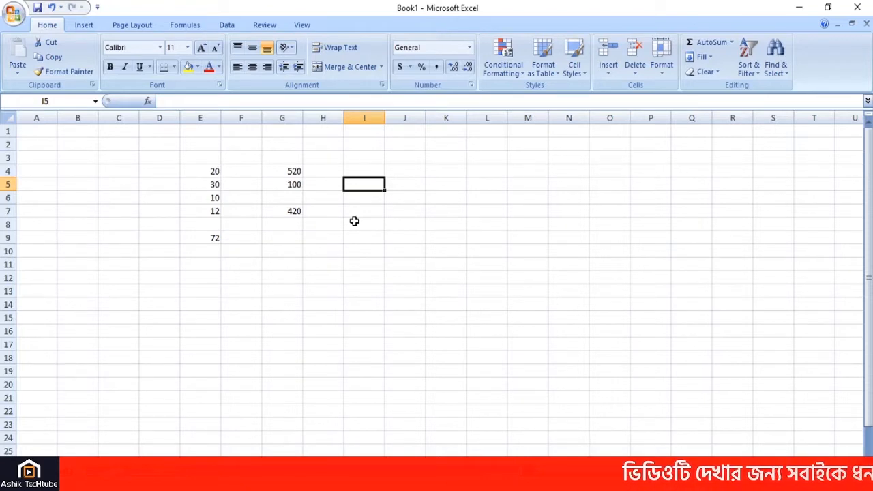
{"action": "type", "text": "5"}
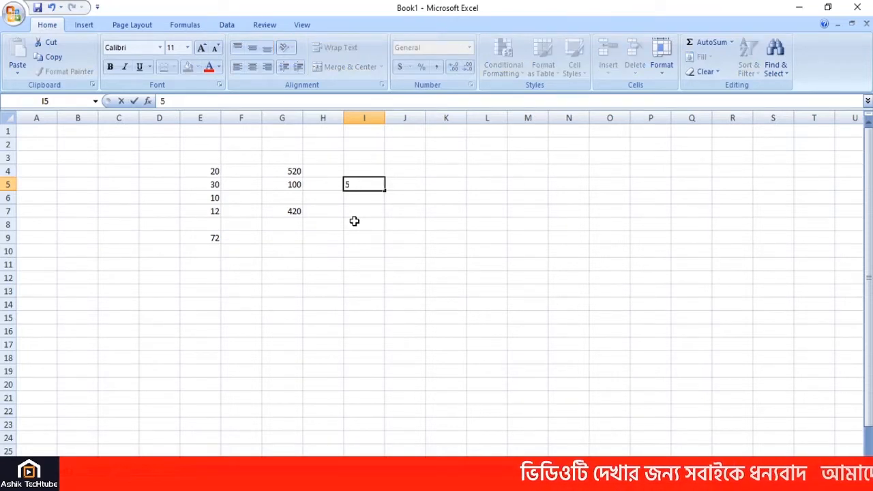
{"action": "key", "text": "Return"}
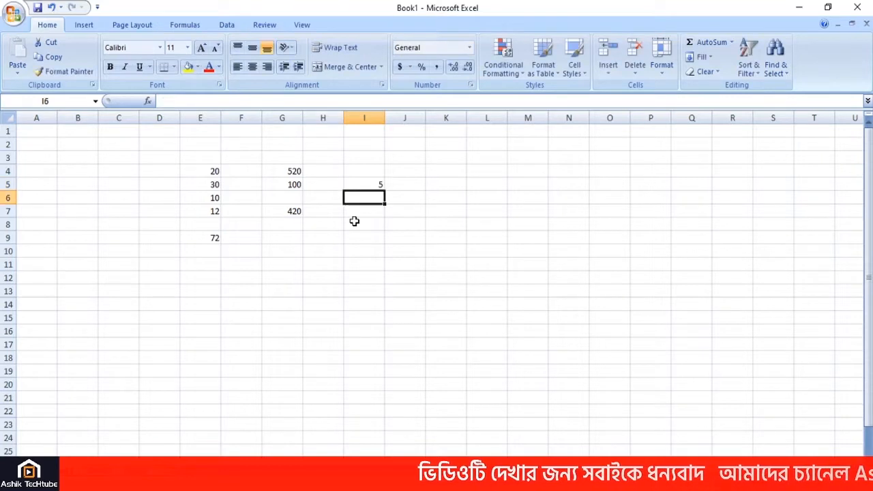
{"action": "type", "text": "12"}
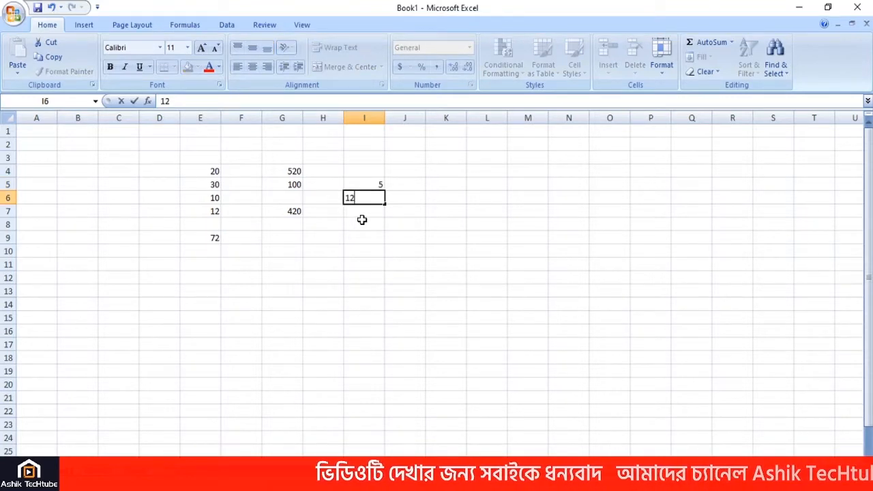
{"action": "key", "text": "Return"}
{"action": "left_click", "coordinate": [376, 182]}
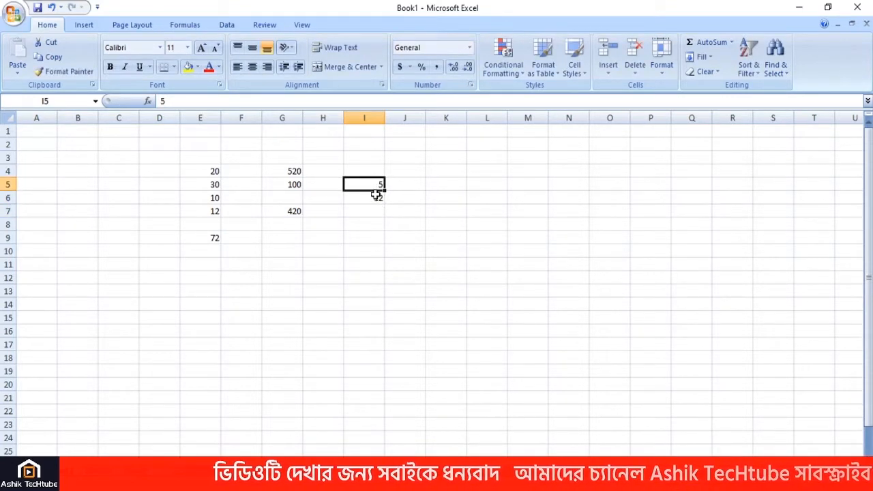
{"action": "left_click", "coordinate": [375, 196]}
{"action": "left_click", "coordinate": [376, 185]}
{"action": "left_click", "coordinate": [374, 202]}
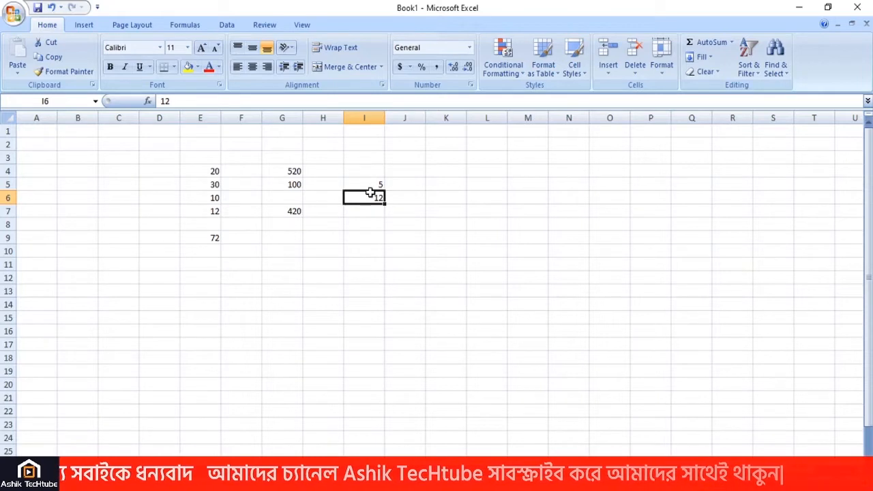
Enter the formula =SUM(I5*I6) in cell I8 to multiply the two numbers in column I
{"action": "left_click", "coordinate": [367, 225]}
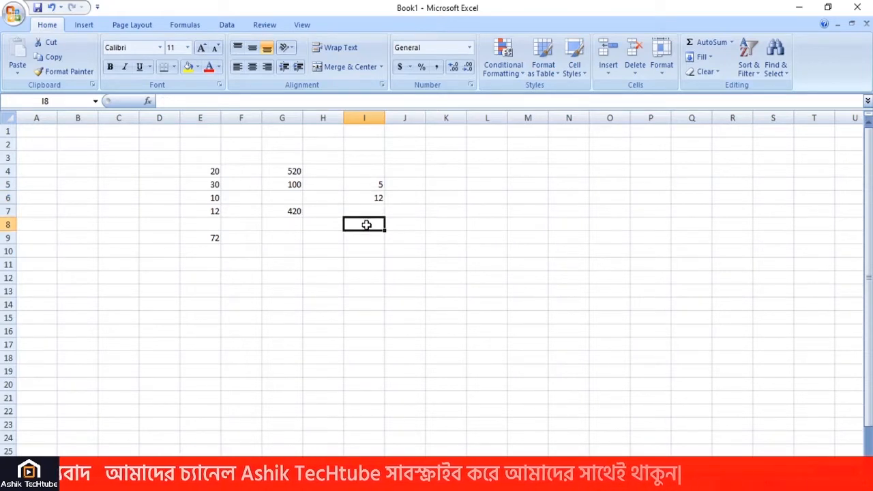
{"action": "type", "text": "="}
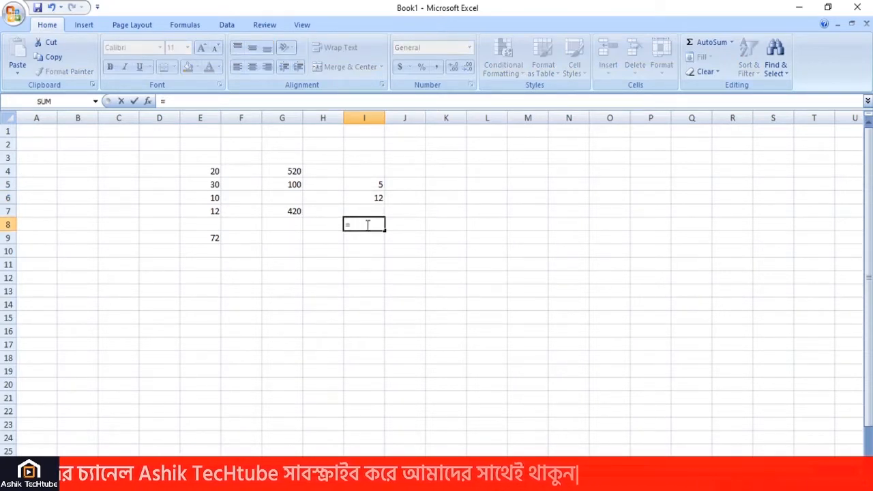
{"action": "type", "text": "sum"}
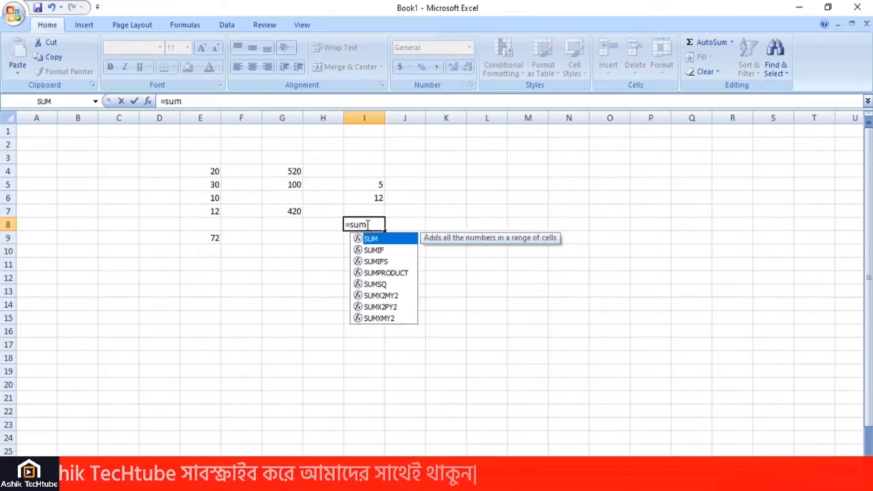
{"action": "type", "text": "9"}
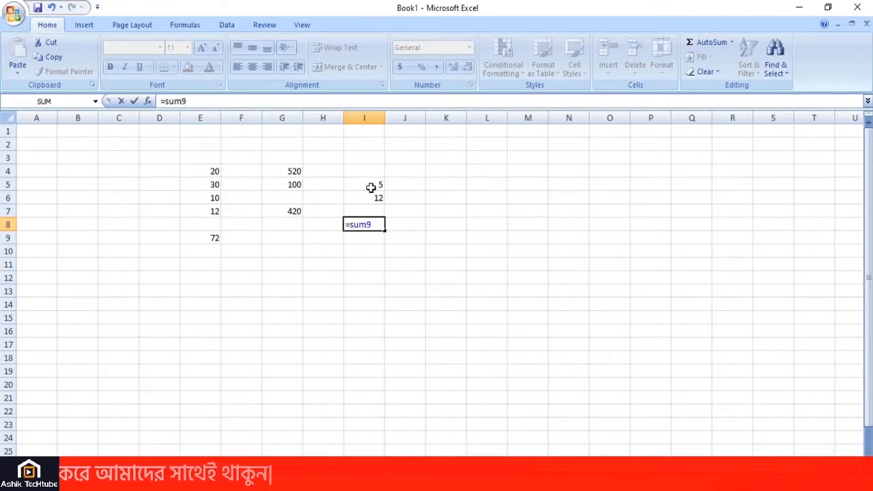
{"action": "key", "text": "BackSpace"}
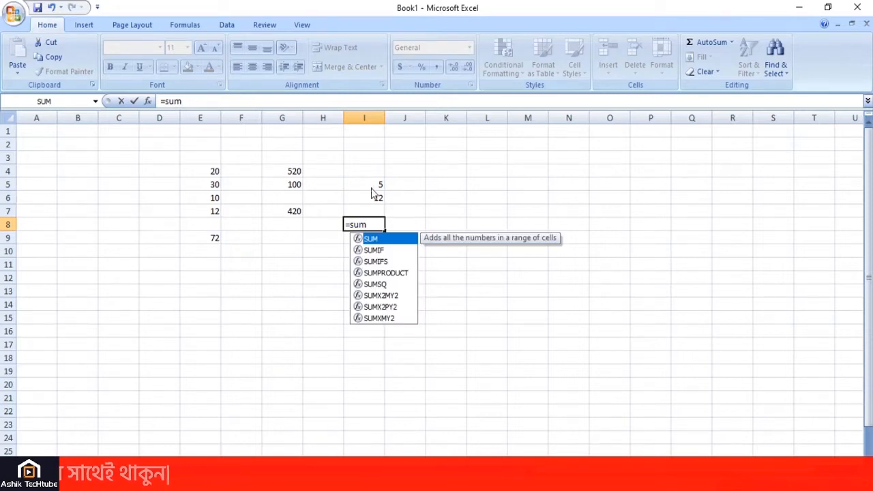
{"action": "type", "text": "("}
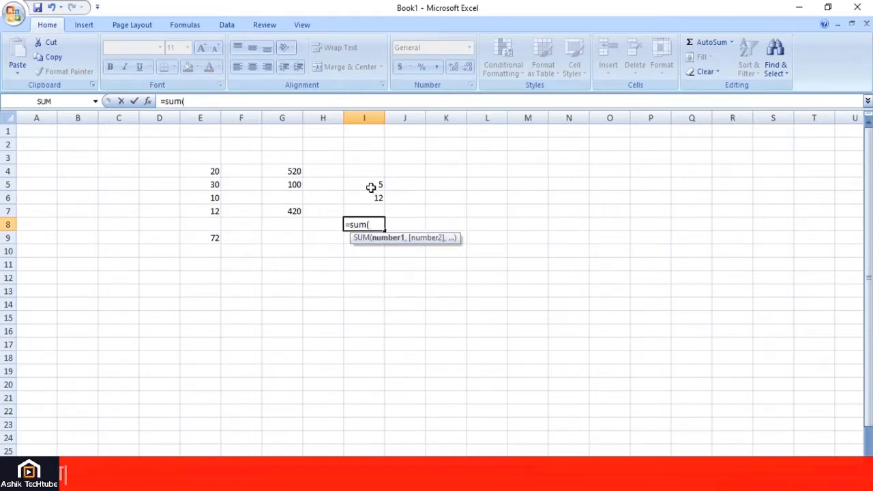
{"action": "left_click", "coordinate": [371, 188]}
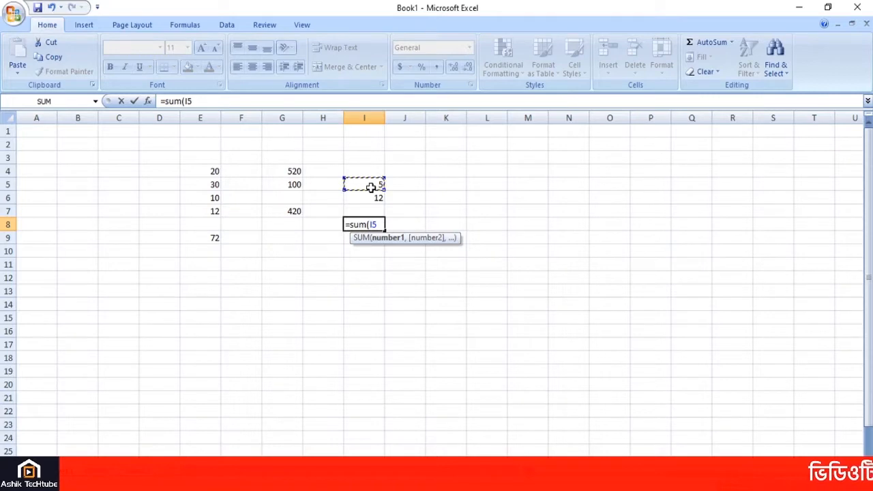
{"action": "type", "text": "*"}
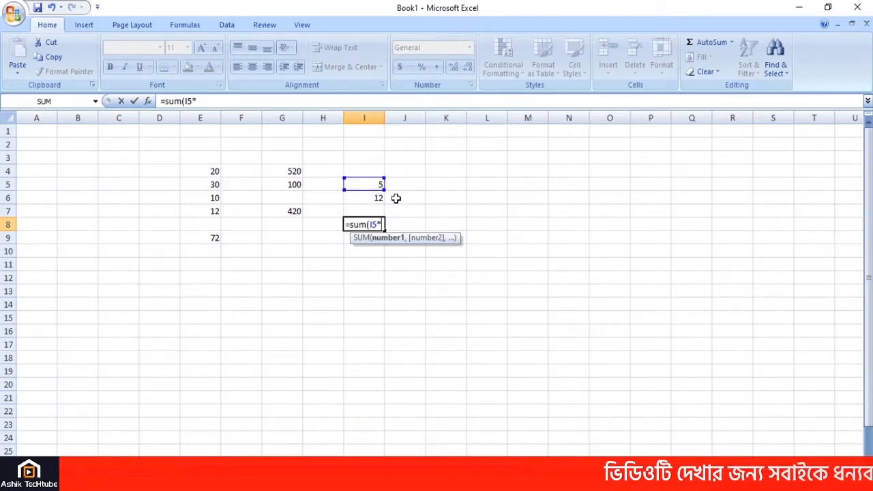
{"action": "left_click", "coordinate": [371, 198]}
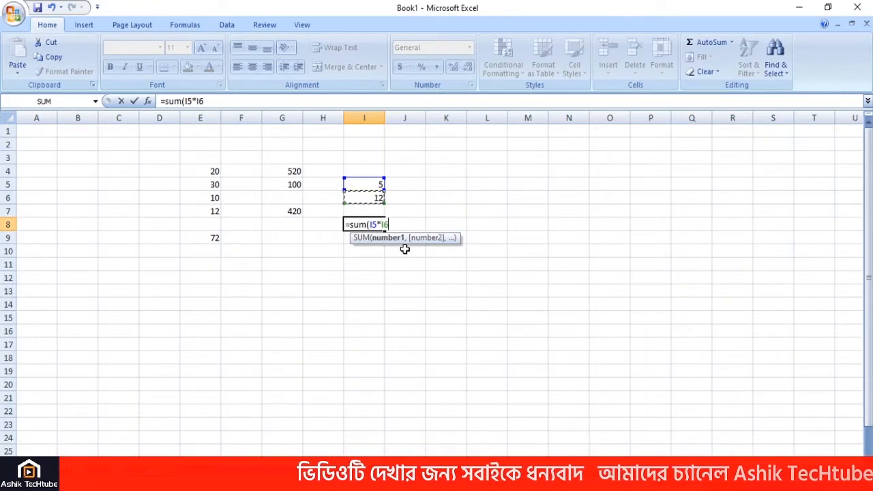
{"action": "type", "text": ")"}
{"action": "key", "text": "Return"}
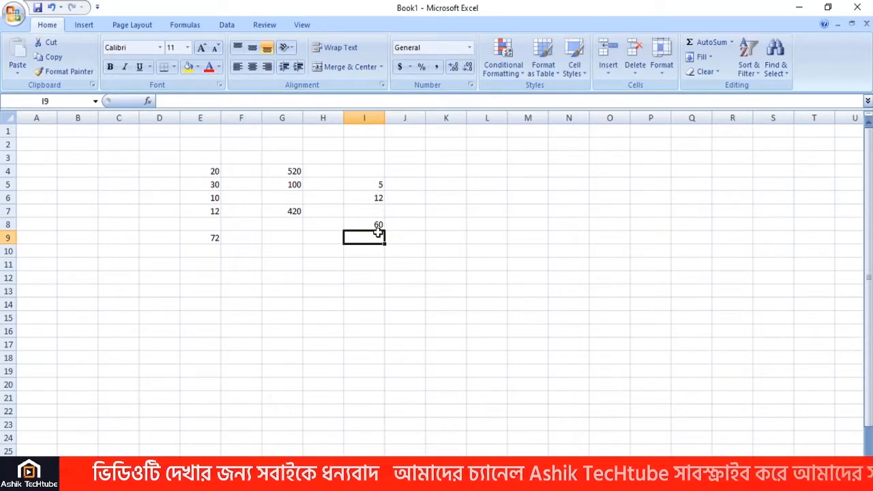
Enter 80 in cell K5 and 5 in cell K6
{"action": "left_click", "coordinate": [441, 187]}
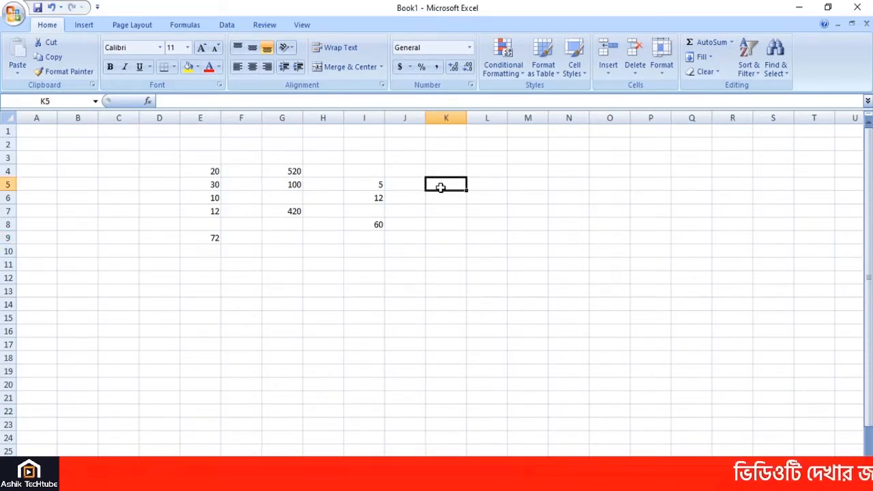
{"action": "type", "text": "80"}
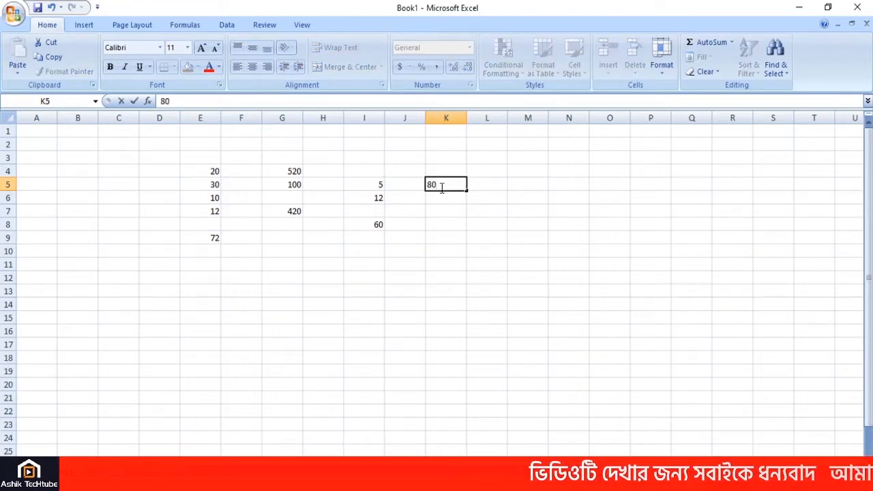
{"action": "key", "text": "Return"}
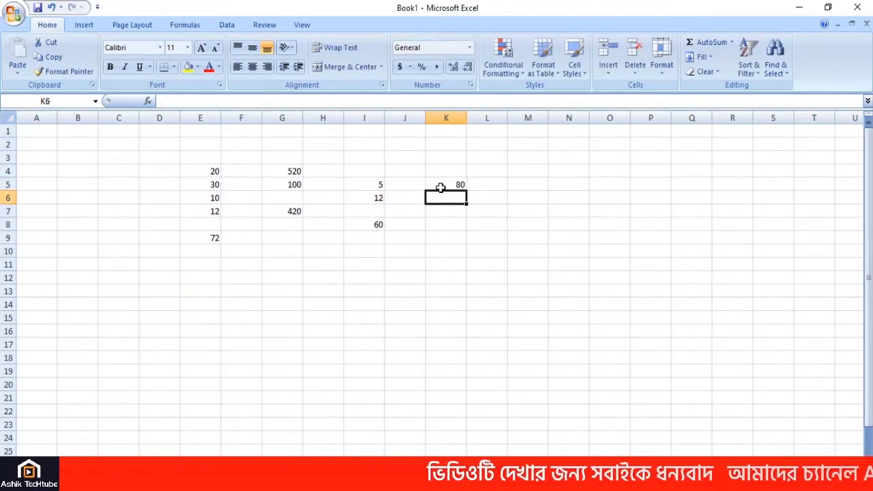
{"action": "type", "text": "5"}
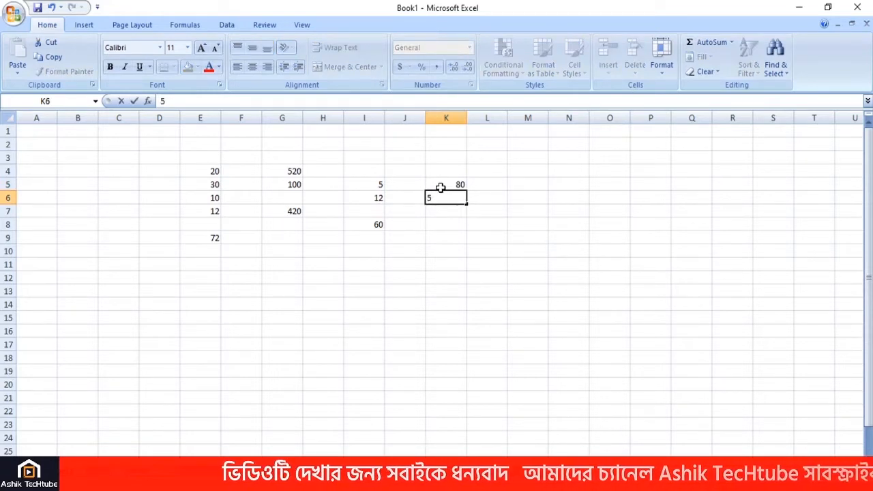
{"action": "left_click", "coordinate": [445, 222]}
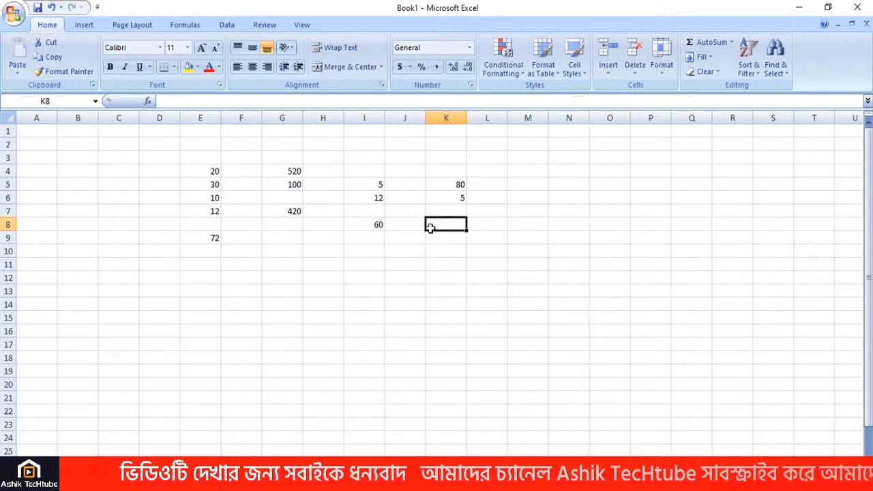
Enter the formula =SUM(K5/K6) in cell K9 to divide the first number by the second, and check the formula
{"action": "left_click", "coordinate": [487, 224]}
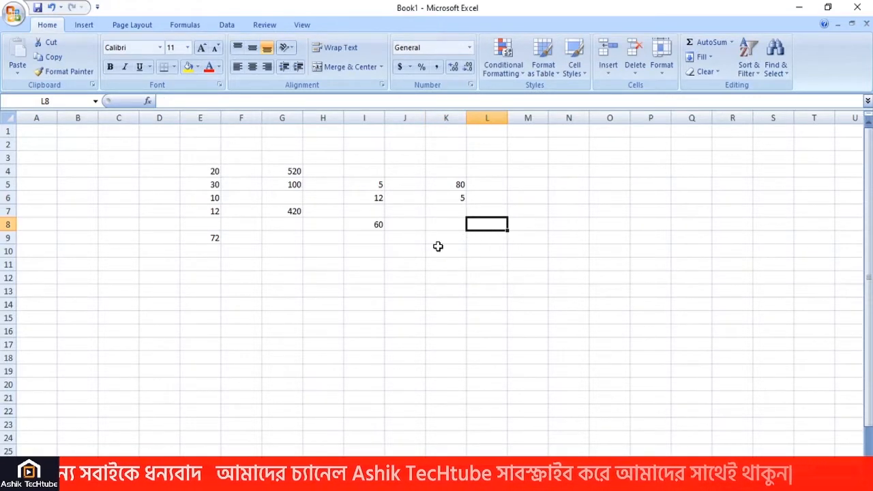
{"action": "left_click", "coordinate": [457, 237]}
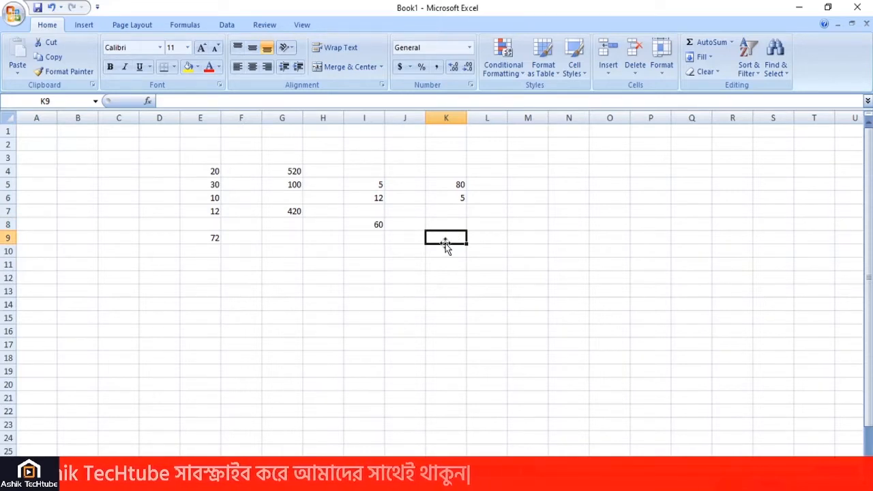
{"action": "type", "text": "="}
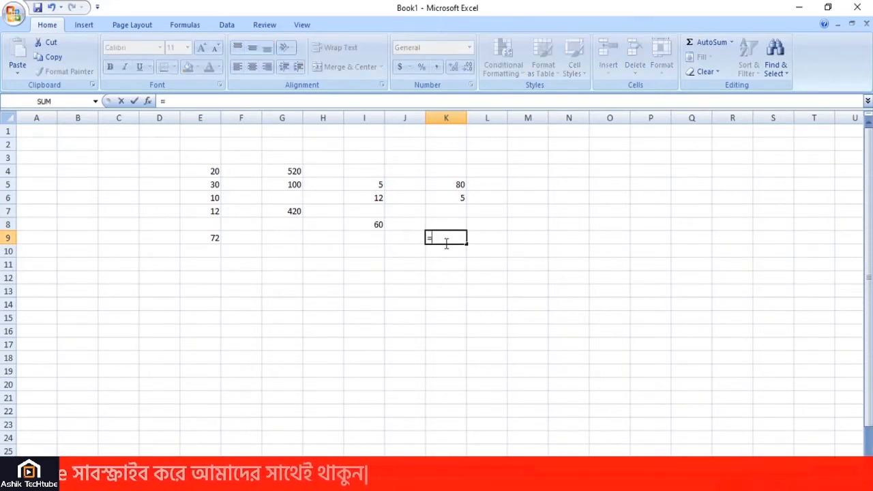
{"action": "type", "text": "su"}
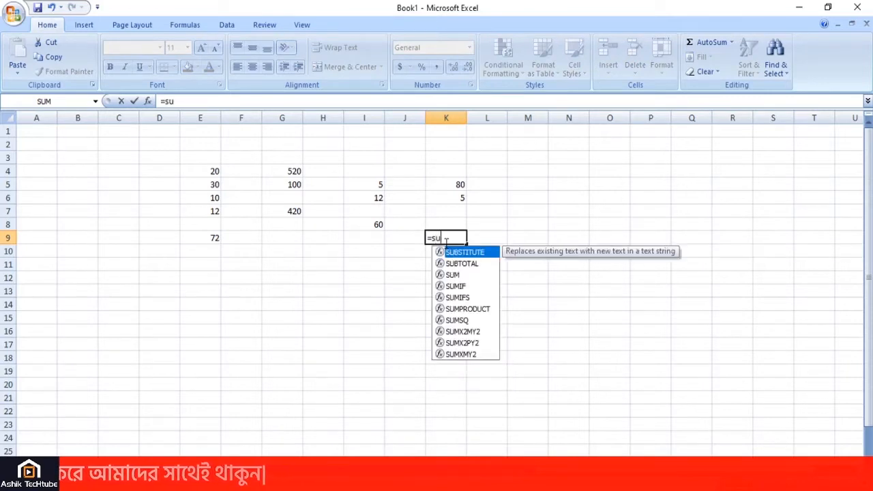
{"action": "type", "text": "m("}
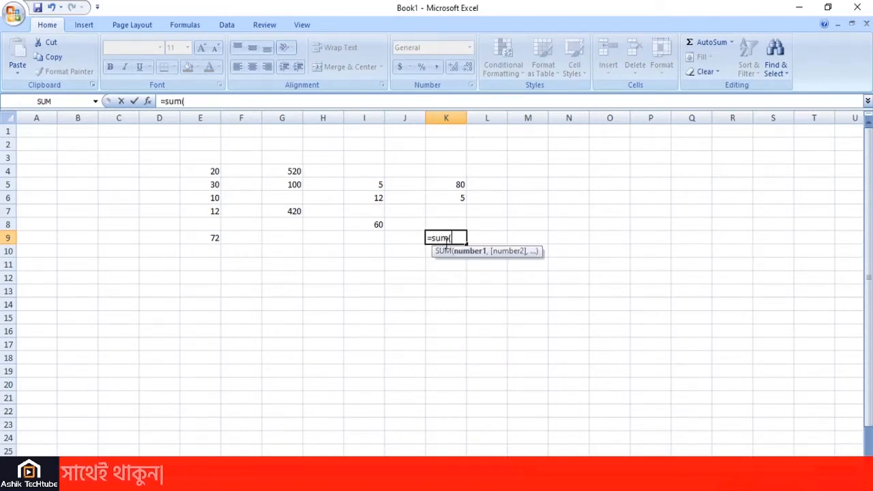
{"action": "left_click", "coordinate": [454, 185]}
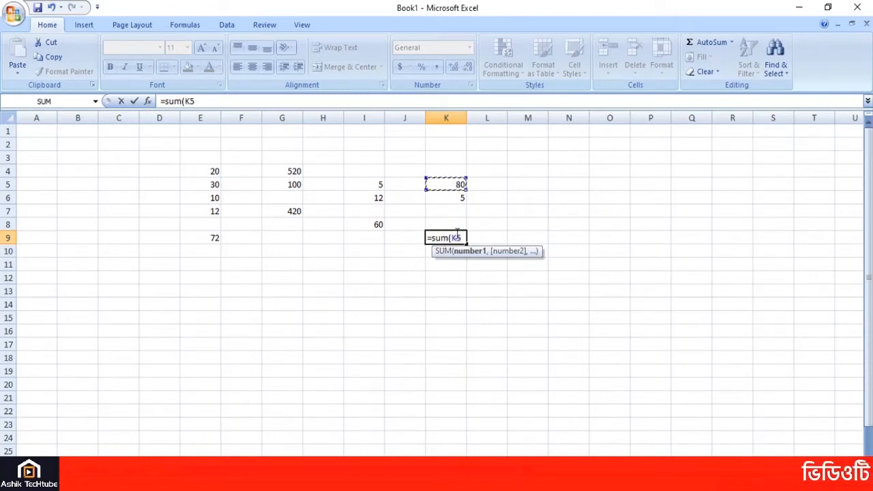
{"action": "type", "text": "/"}
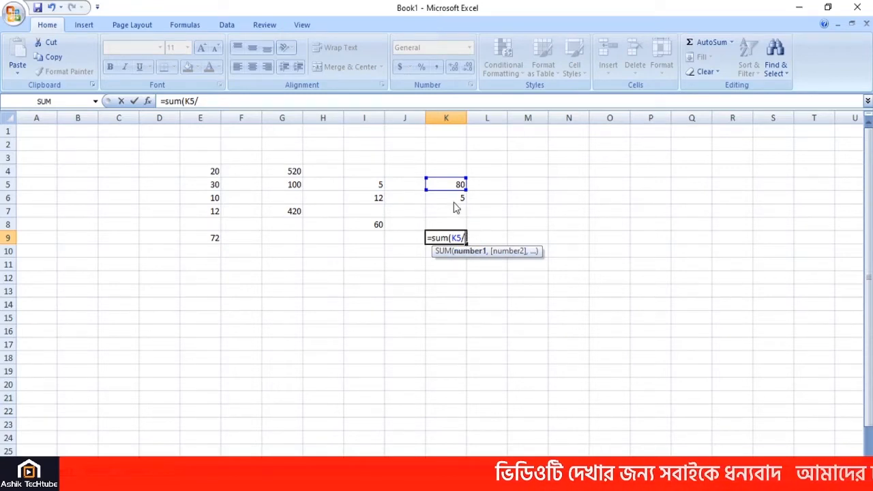
{"action": "left_click", "coordinate": [453, 199]}
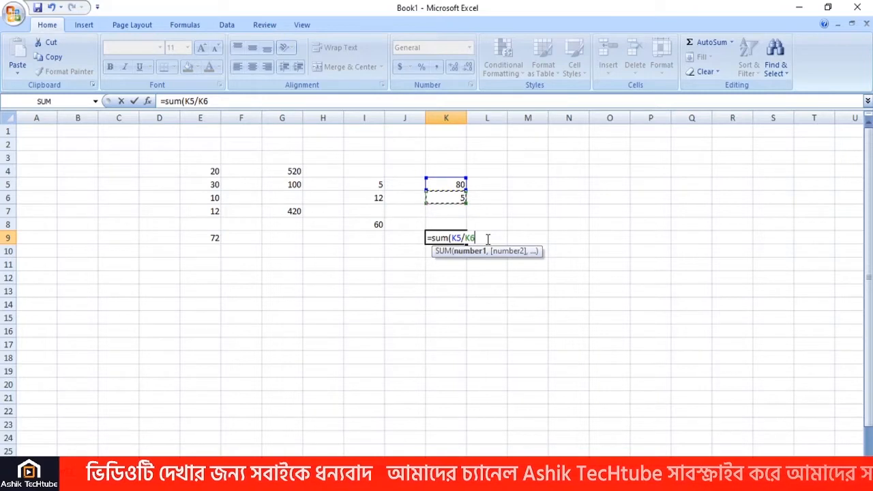
{"action": "type", "text": ")"}
{"action": "key", "text": "Return"}
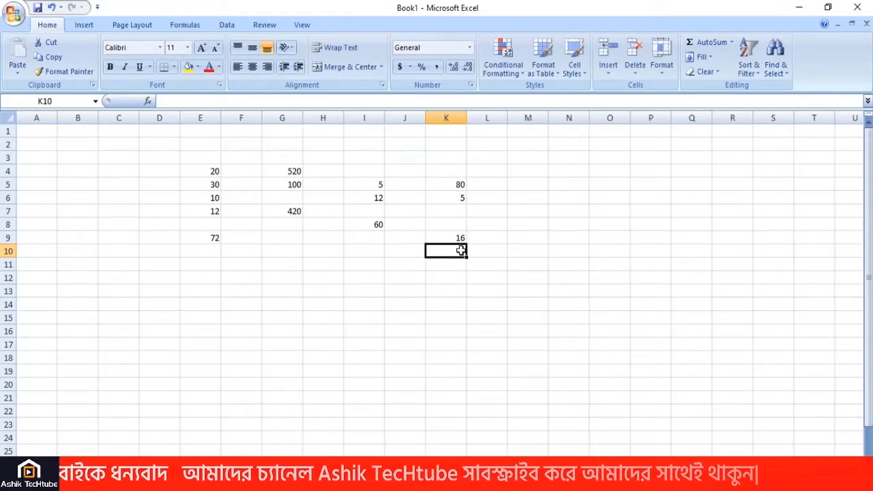
{"action": "left_click", "coordinate": [458, 236]}
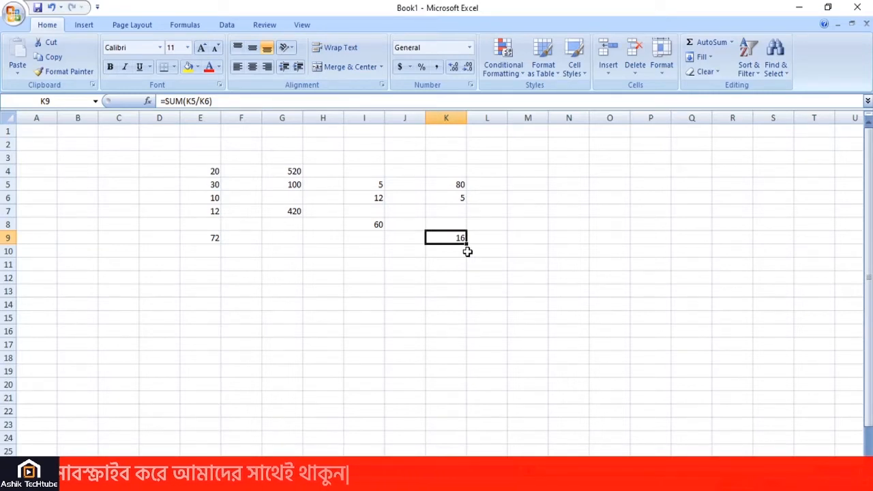
{"action": "left_click", "coordinate": [464, 290]}
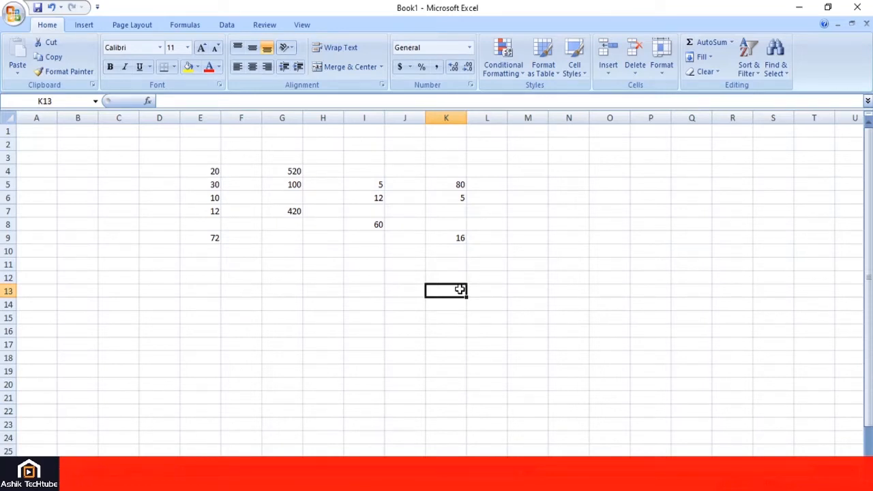
Fill cells M5 through M12 with the numbers 20, 10, 5, 5, 6, 8, 7 and 40
{"action": "left_click", "coordinate": [531, 185]}
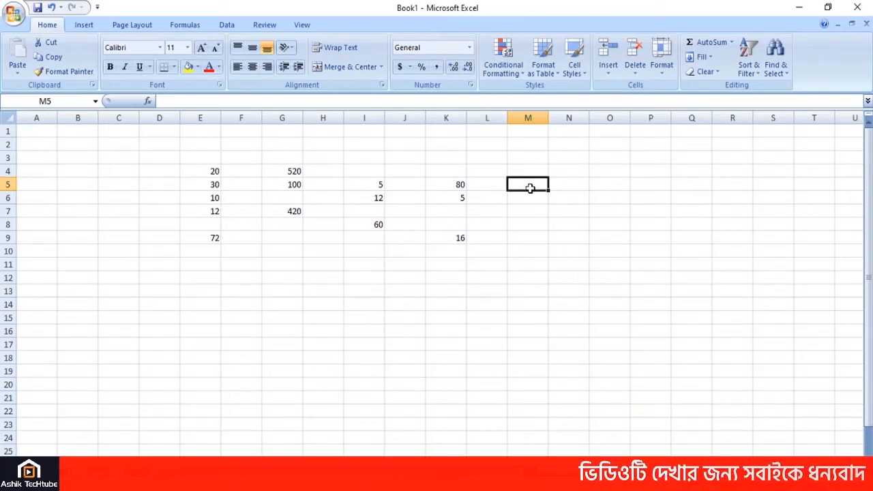
{"action": "type", "text": "20"}
{"action": "key", "text": "Return"}
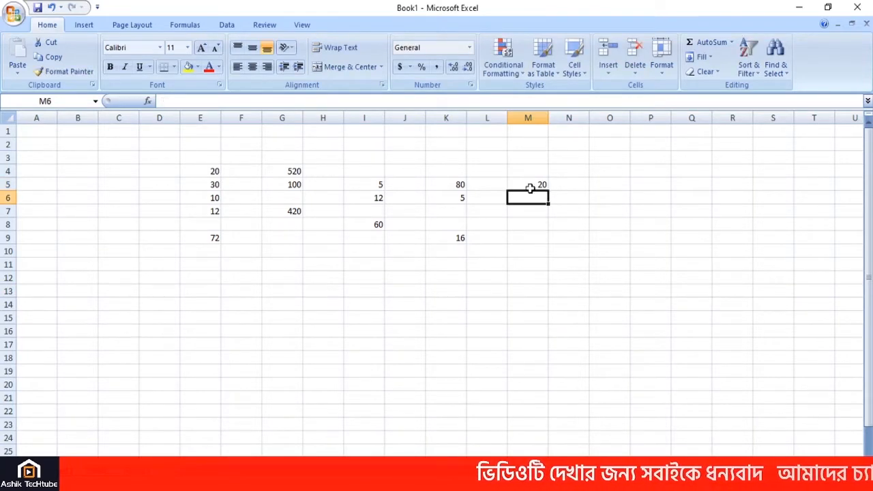
{"action": "type", "text": "10"}
{"action": "key", "text": "Return"}
{"action": "type", "text": "5"}
{"action": "key", "text": "Return"}
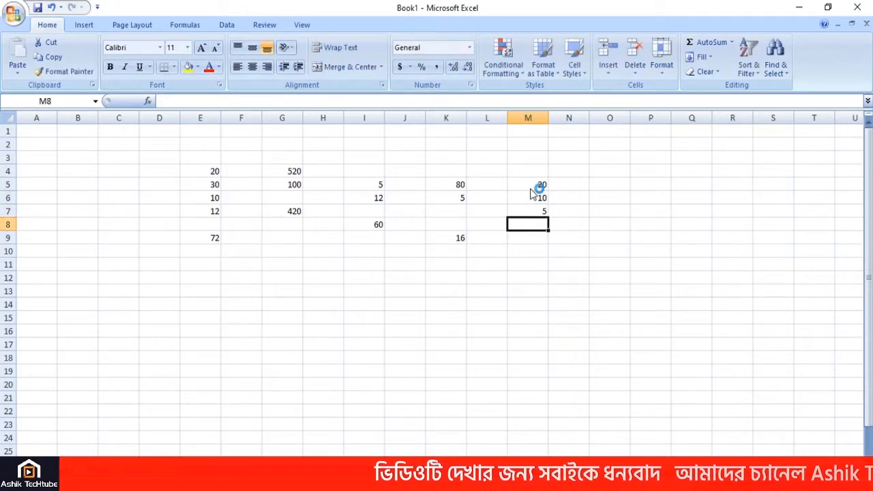
{"action": "type", "text": "5"}
{"action": "key", "text": "Return"}
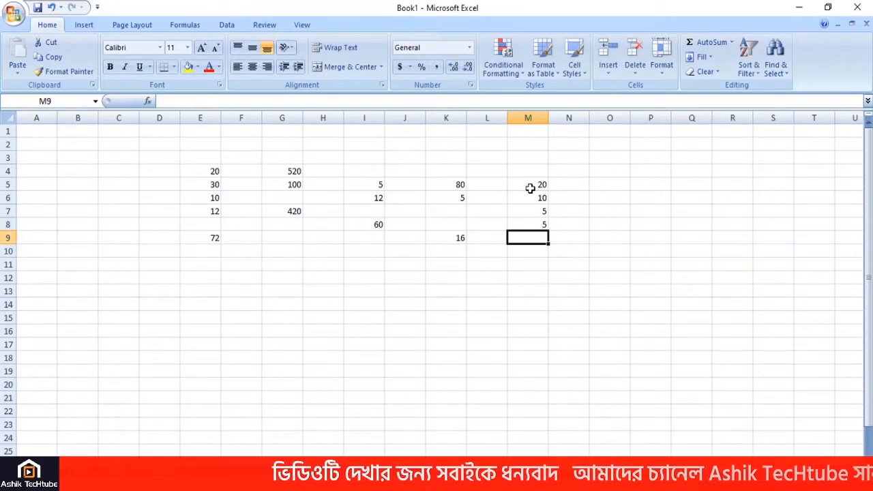
{"action": "type", "text": "6"}
{"action": "key", "text": "Return"}
{"action": "type", "text": "8"}
{"action": "key", "text": "Return"}
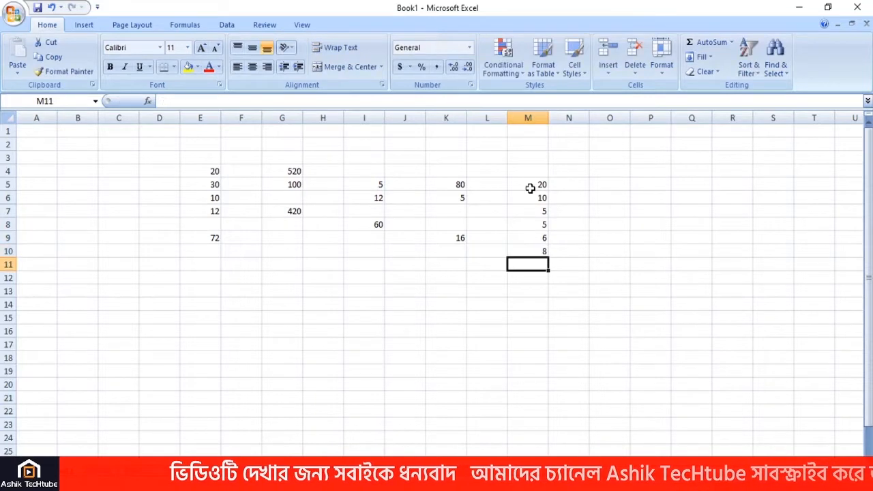
{"action": "type", "text": "7"}
{"action": "key", "text": "Return"}
{"action": "type", "text": "4"}
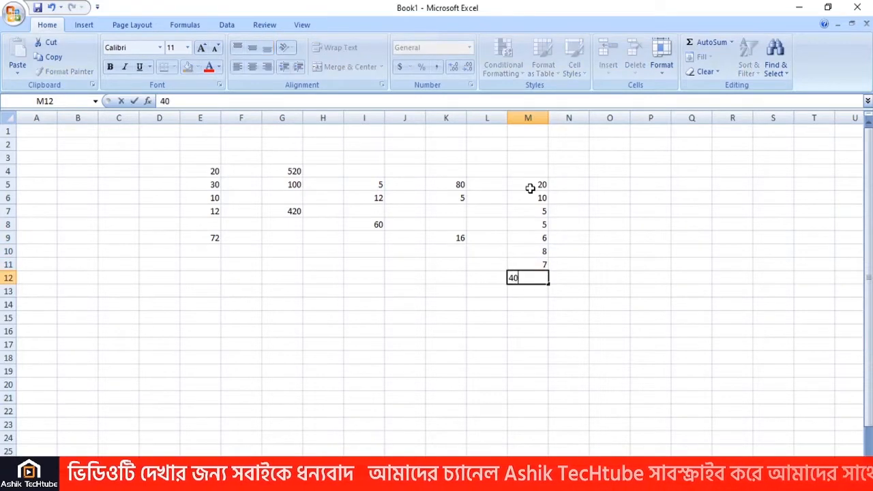
{"action": "type", "text": "0"}
{"action": "key", "text": "Return"}
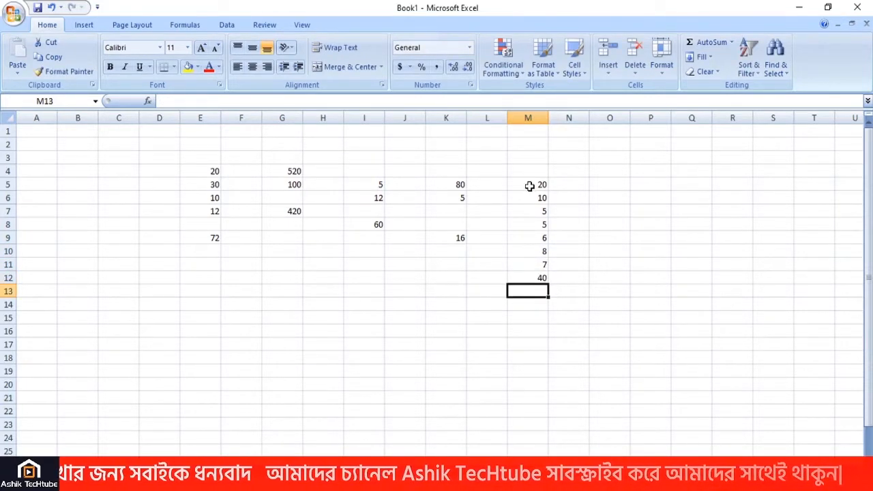
Enter the formula =MIN(M5:M12) in cell M14 to find the smallest number in the column M list
{"action": "left_click", "coordinate": [531, 309]}
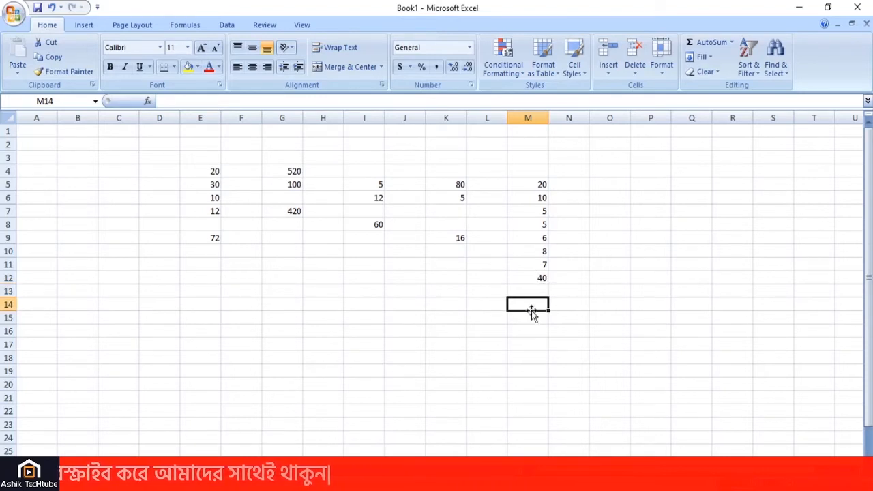
{"action": "type", "text": "="}
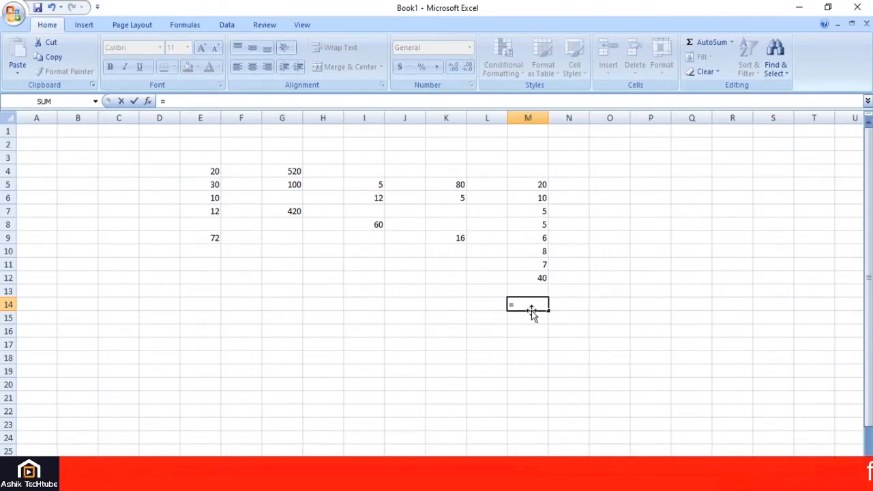
{"action": "type", "text": "min"}
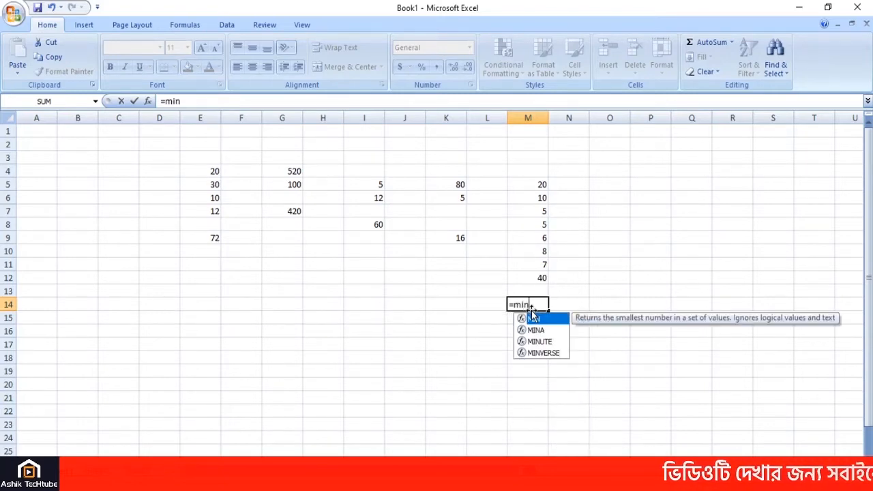
{"action": "type", "text": "9"}
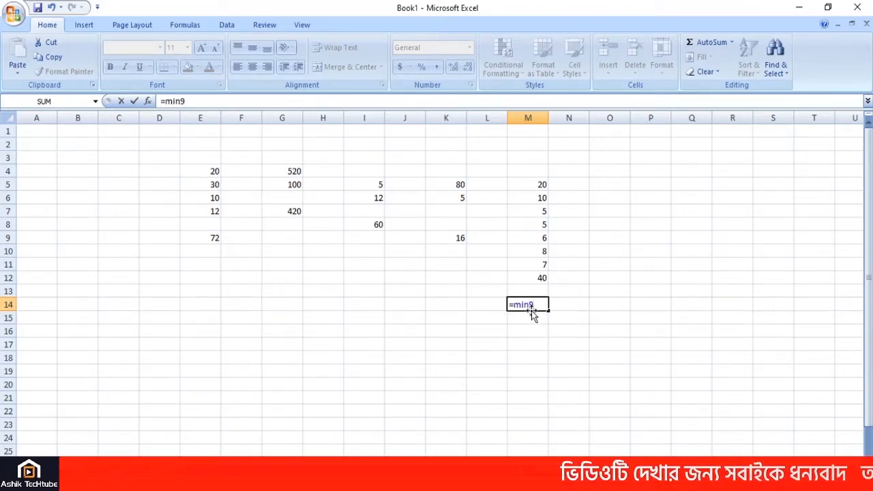
{"action": "key", "text": "BackSpace"}
{"action": "type", "text": "("}
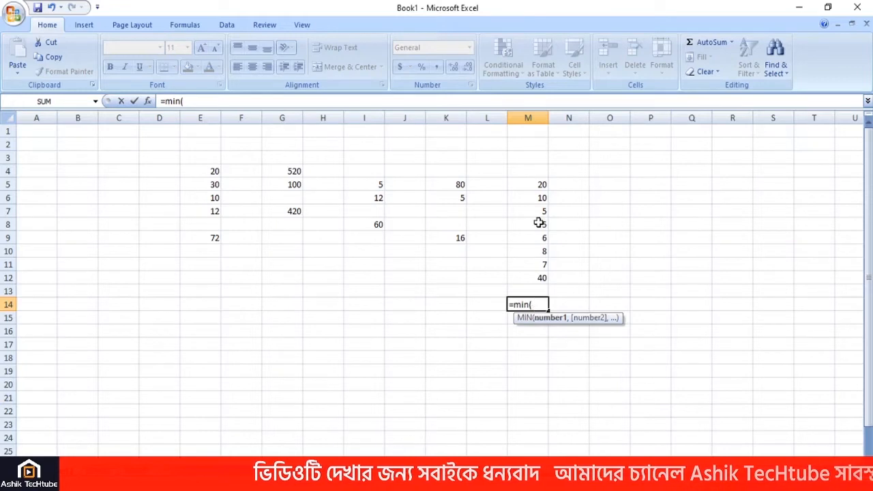
{"action": "left_click", "coordinate": [536, 185]}
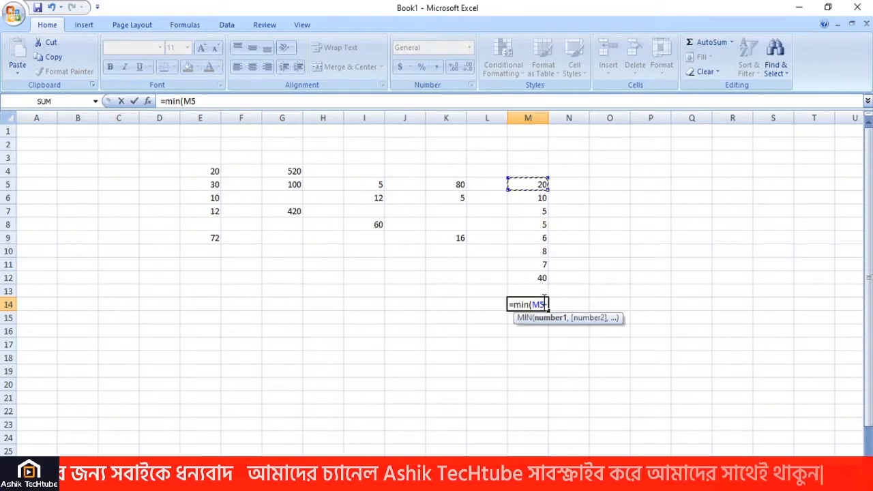
{"action": "type", "text": ":"}
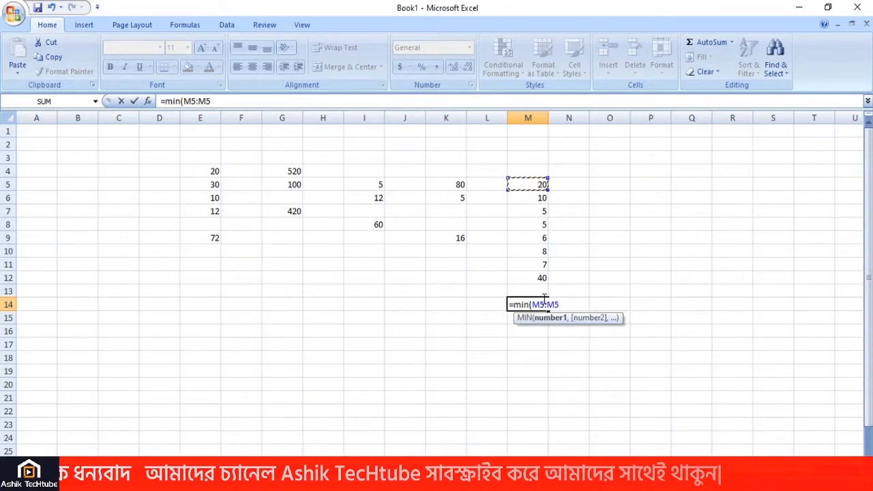
{"action": "left_click", "coordinate": [542, 278]}
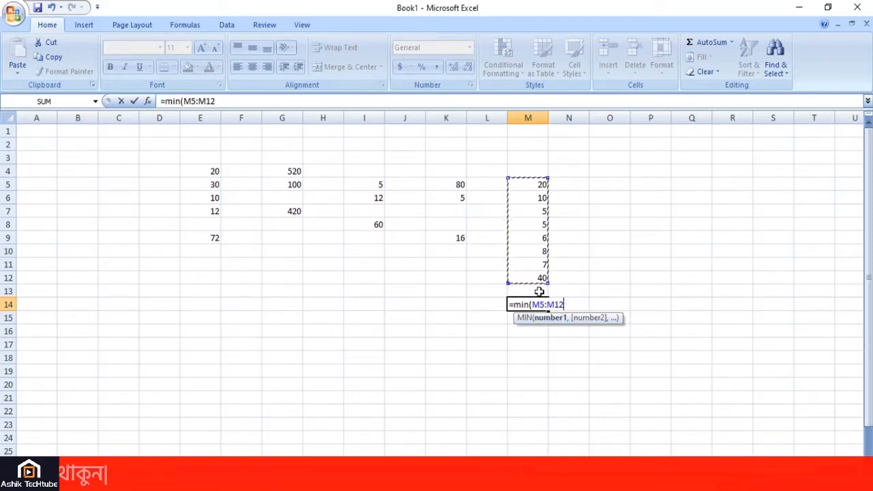
{"action": "type", "text": ")"}
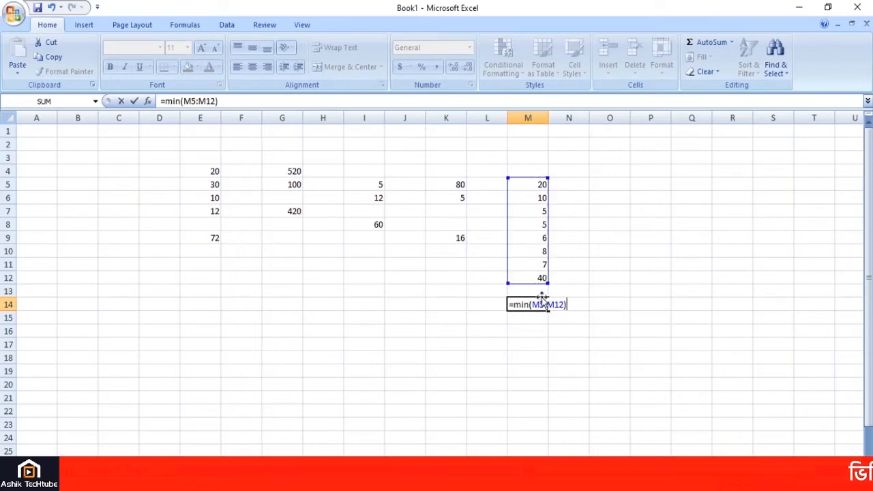
{"action": "key", "text": "Return"}
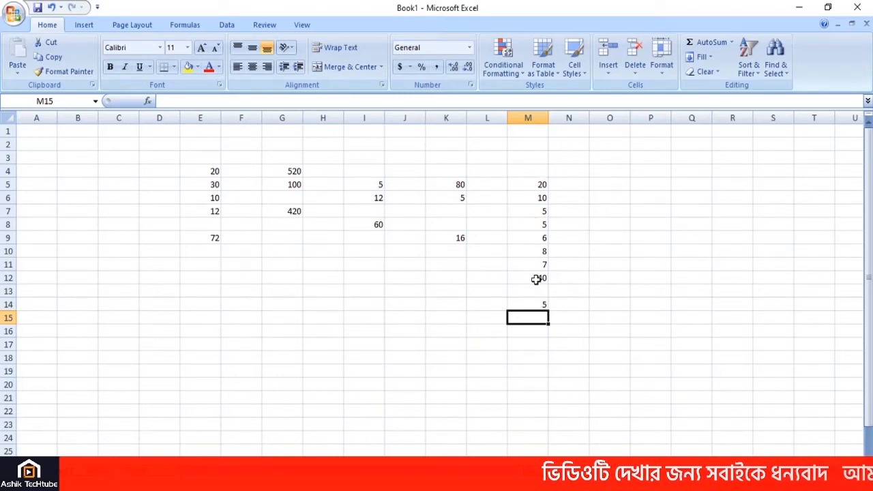
Compare the numbers in column M with the minimum calculated in cell M14
{"action": "left_click", "coordinate": [534, 223]}
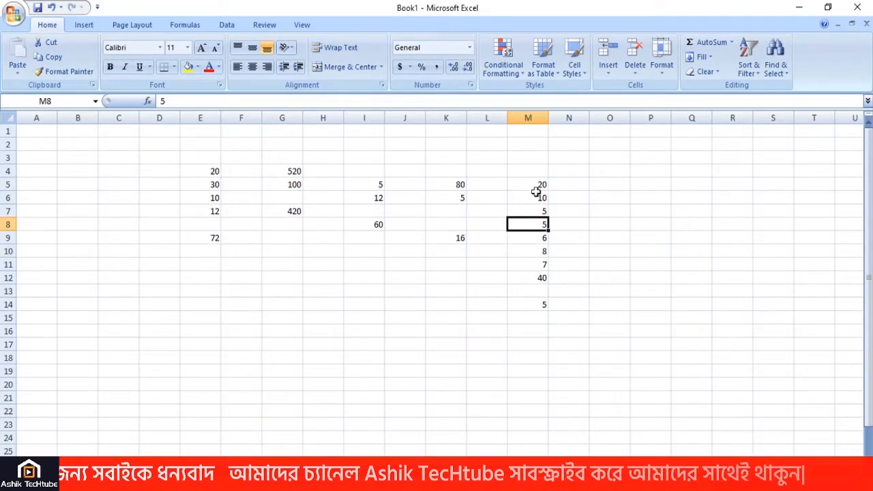
{"action": "scroll", "coordinate": [539, 287], "scroll_direction": "down", "scroll_amount": 3}
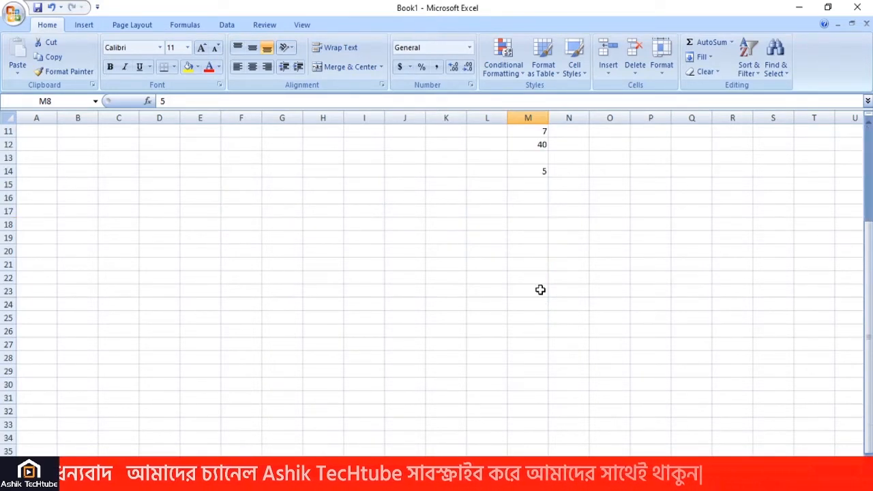
{"action": "scroll", "coordinate": [544, 290], "scroll_direction": "up", "scroll_amount": 3}
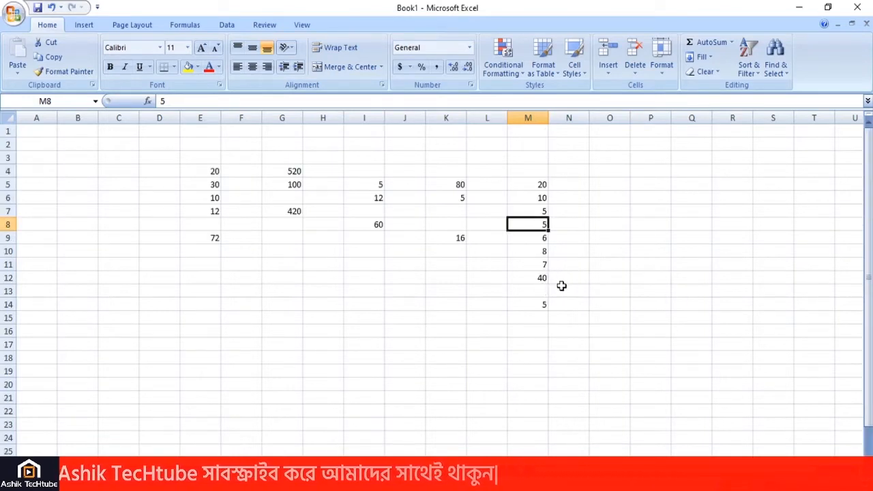
{"action": "left_click", "coordinate": [616, 227]}
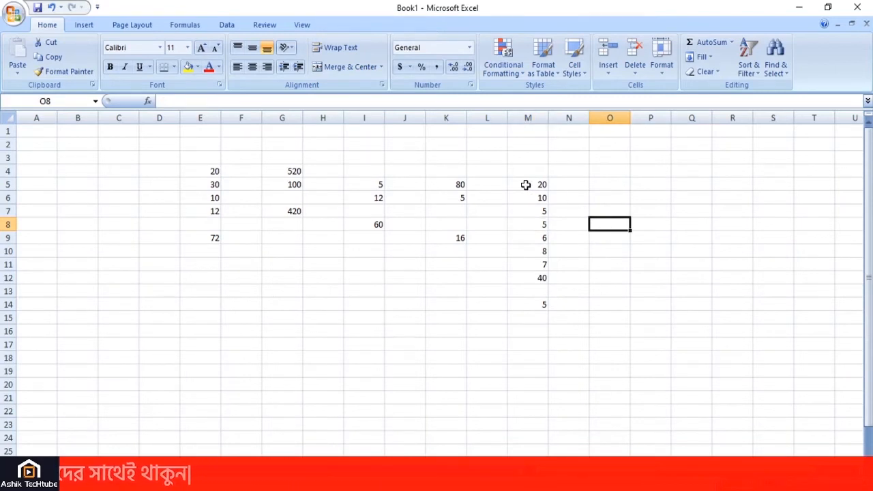
{"action": "left_click_drag", "start_coordinate": [524, 185], "coordinate": [547, 305]}
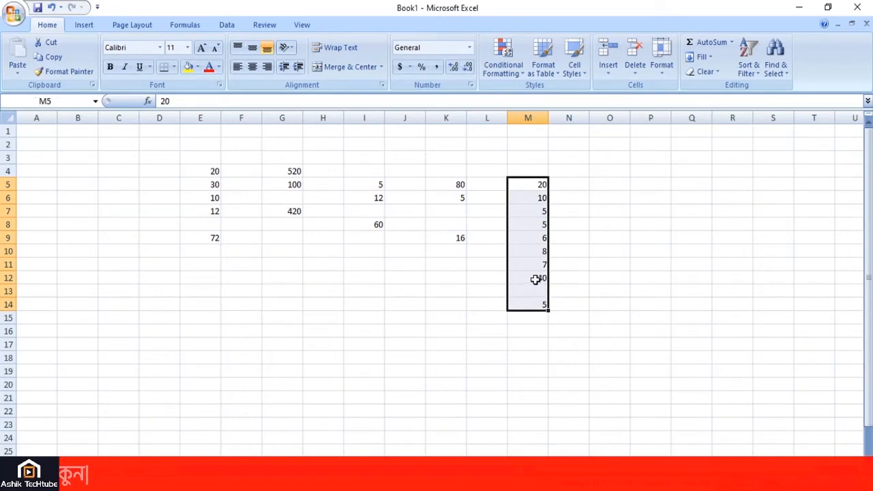
{"action": "left_click_drag", "start_coordinate": [527, 251], "coordinate": [561, 252]}
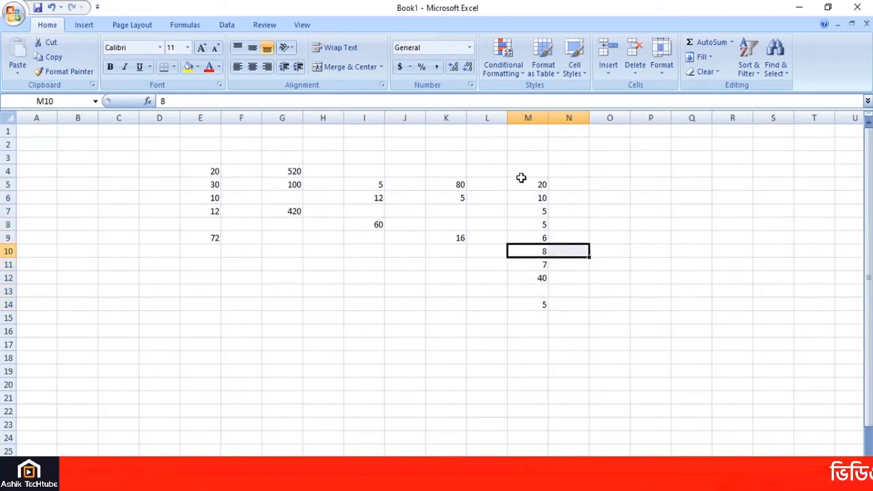
{"action": "left_click_drag", "start_coordinate": [524, 182], "coordinate": [534, 302]}
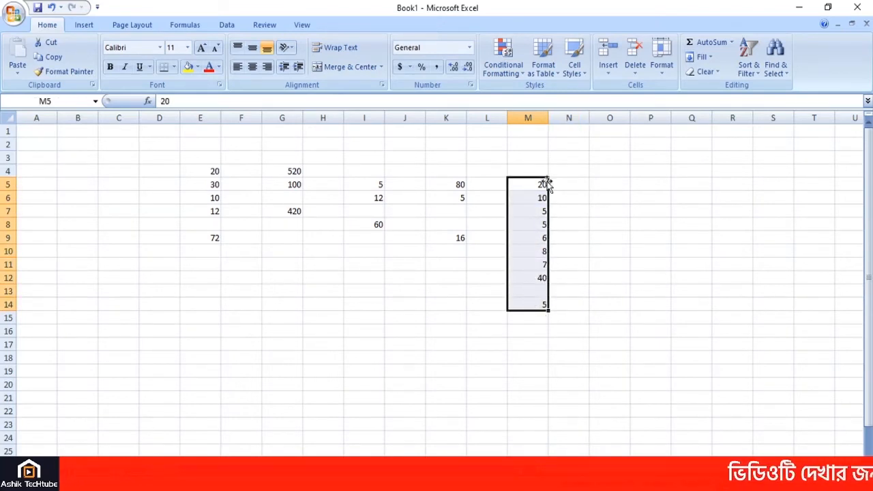
{"action": "left_click", "coordinate": [537, 355]}
Extend the column M list with 100 in cell M13, 120 in M15 and 90 in M16
{"action": "left_click", "coordinate": [538, 292]}
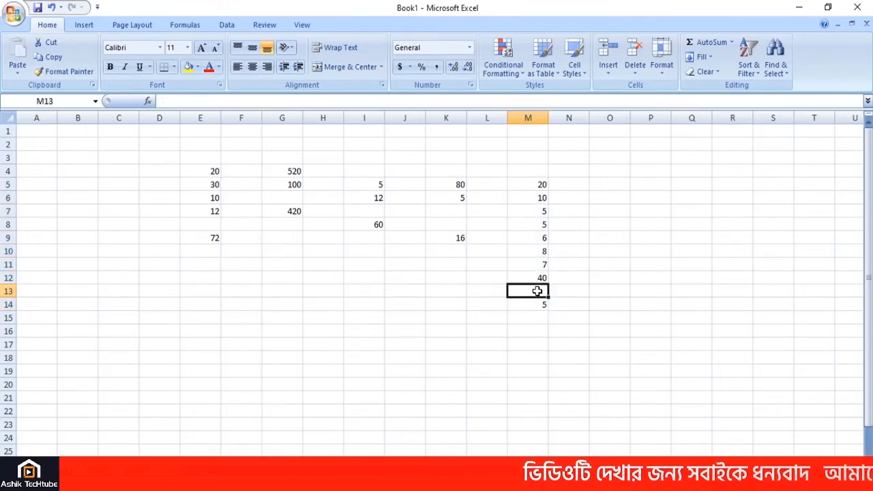
{"action": "type", "text": "10"}
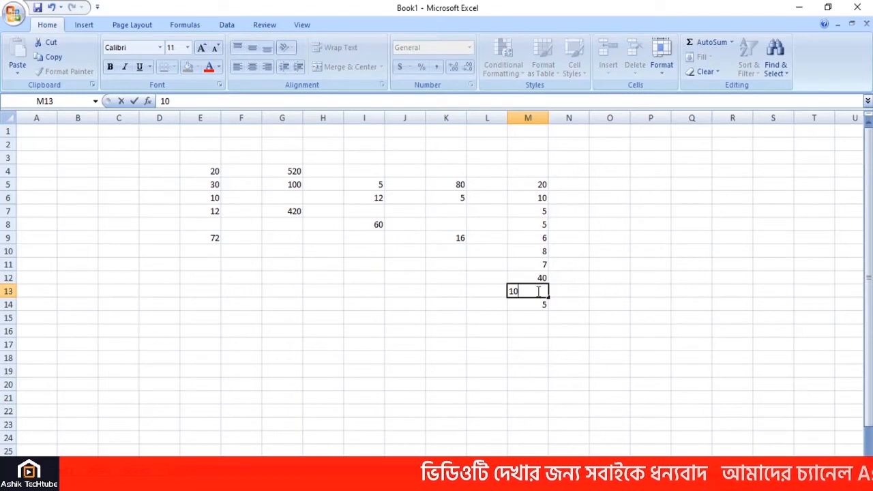
{"action": "type", "text": "0"}
{"action": "left_click", "coordinate": [536, 323]}
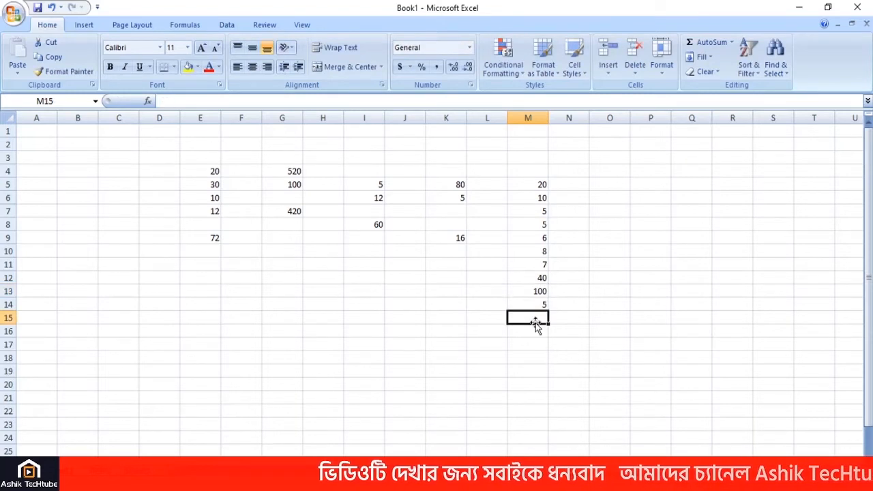
{"action": "type", "text": "120"}
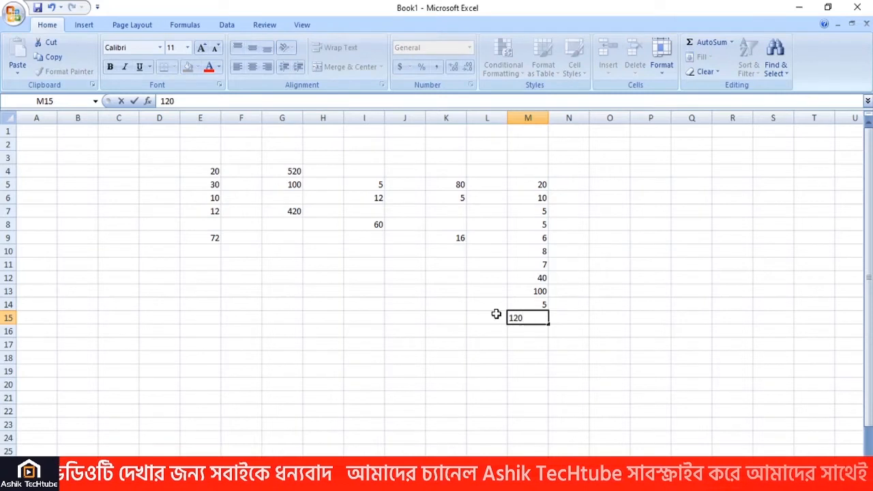
{"action": "left_click", "coordinate": [530, 335]}
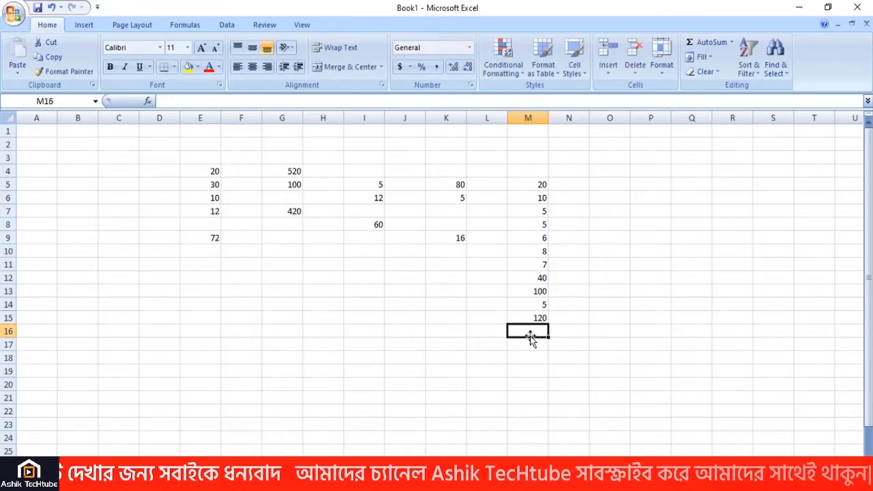
{"action": "type", "text": "90"}
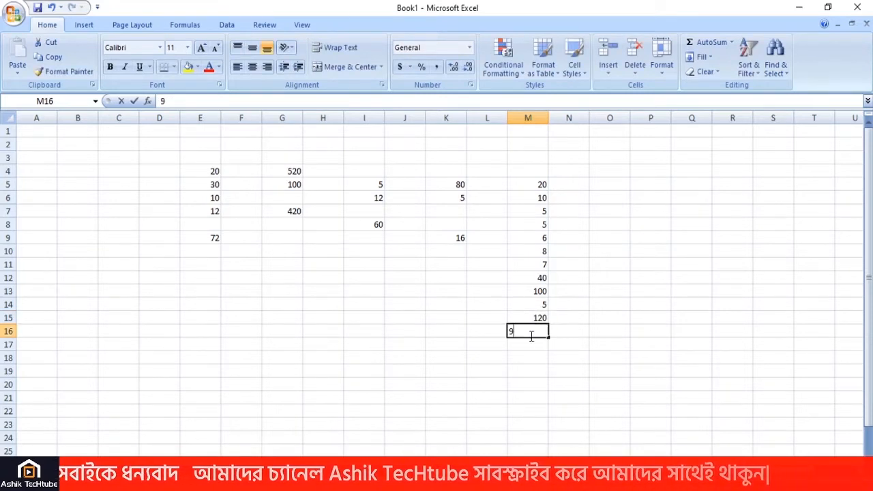
Enter the formula =MAX(M5:M16) in cell M18 to find the largest number, and check it against the list above
{"action": "left_click", "coordinate": [543, 363]}
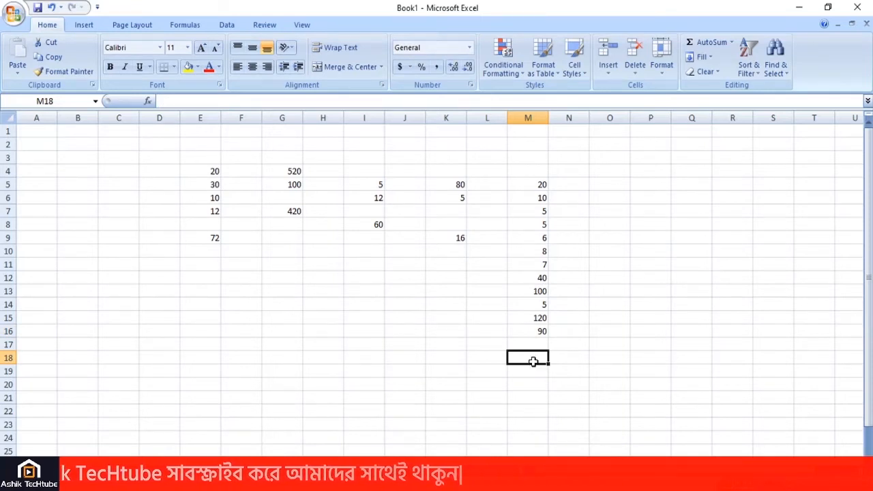
{"action": "type", "text": "="}
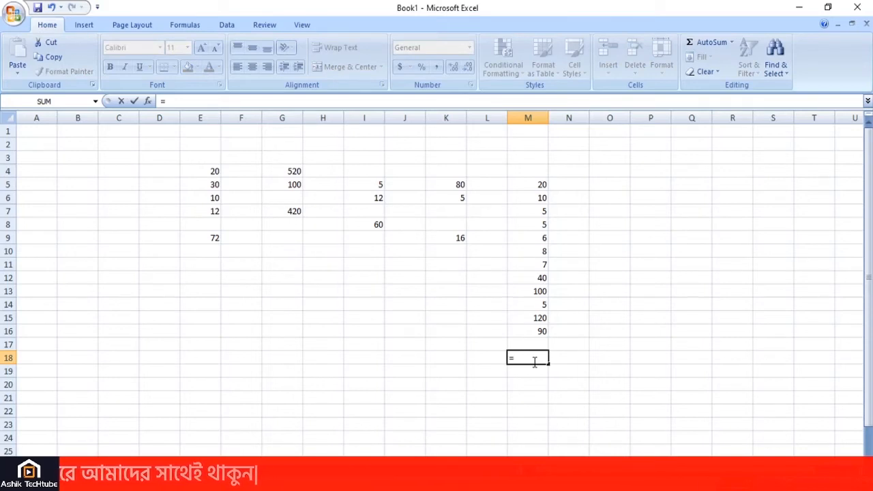
{"action": "type", "text": "max"}
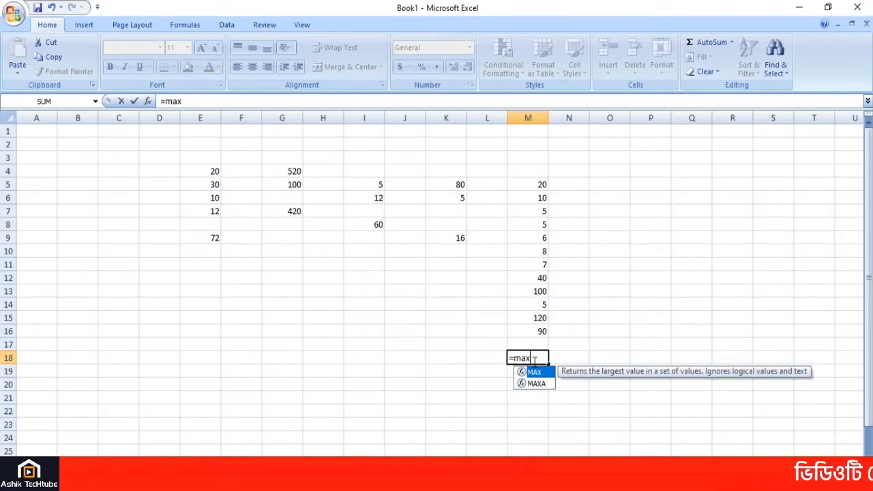
{"action": "type", "text": "("}
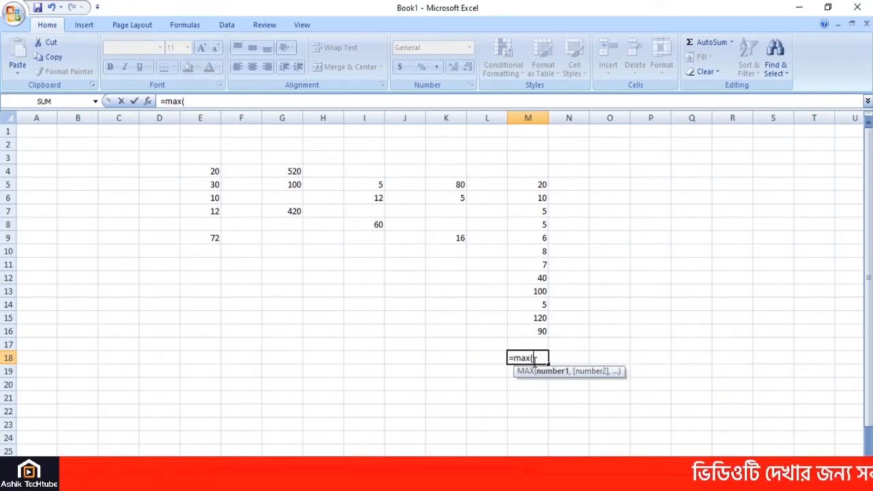
{"action": "left_click", "coordinate": [538, 185]}
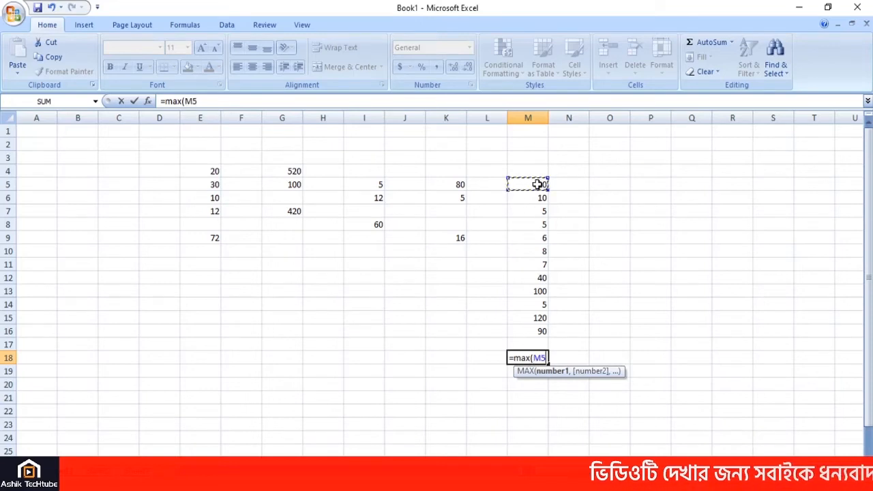
{"action": "type", "text": ":"}
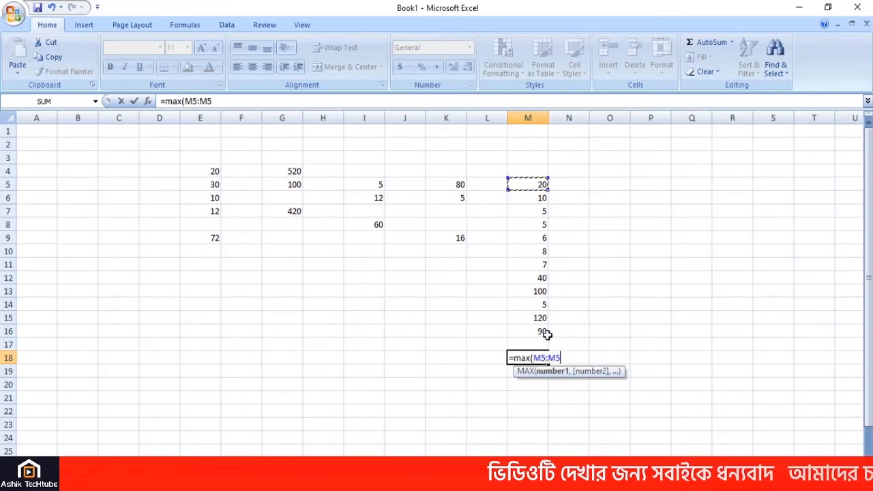
{"action": "left_click", "coordinate": [539, 332]}
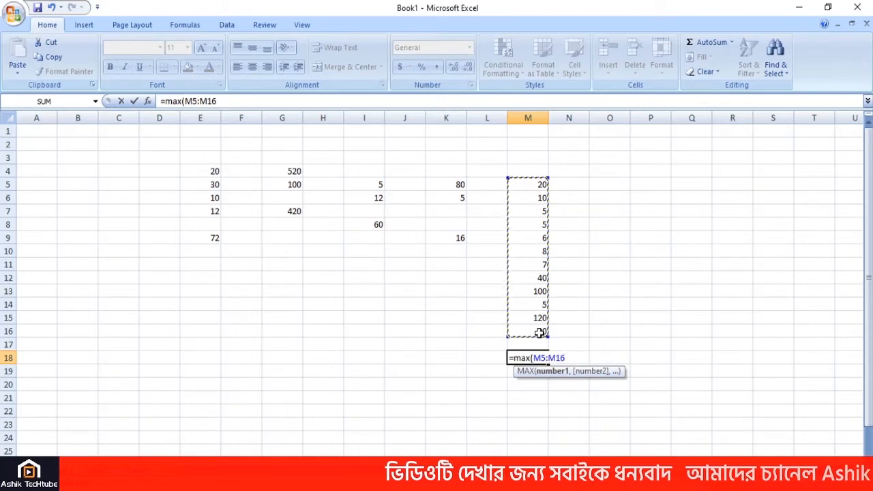
{"action": "type", "text": "0"}
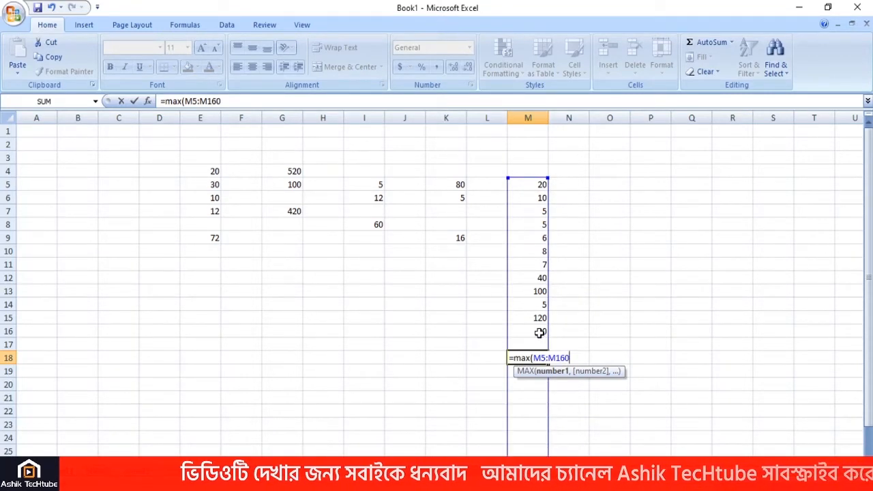
{"action": "key", "text": "BackSpace"}
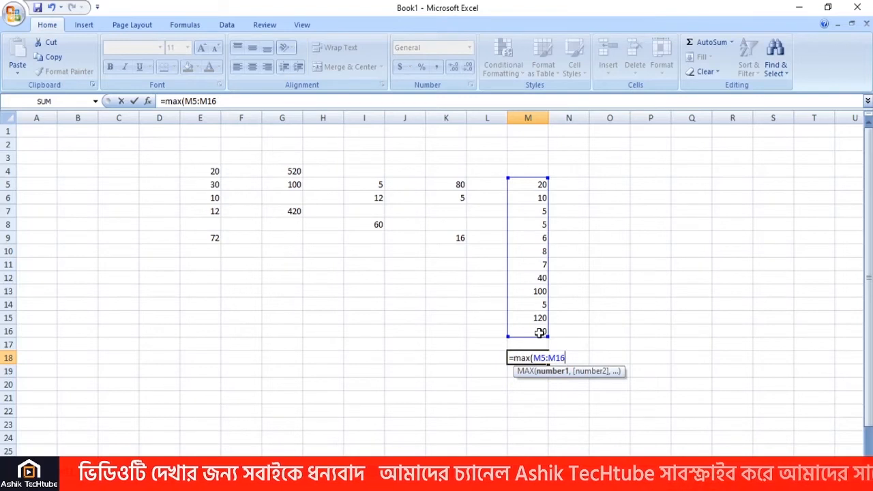
{"action": "key", "text": "Return"}
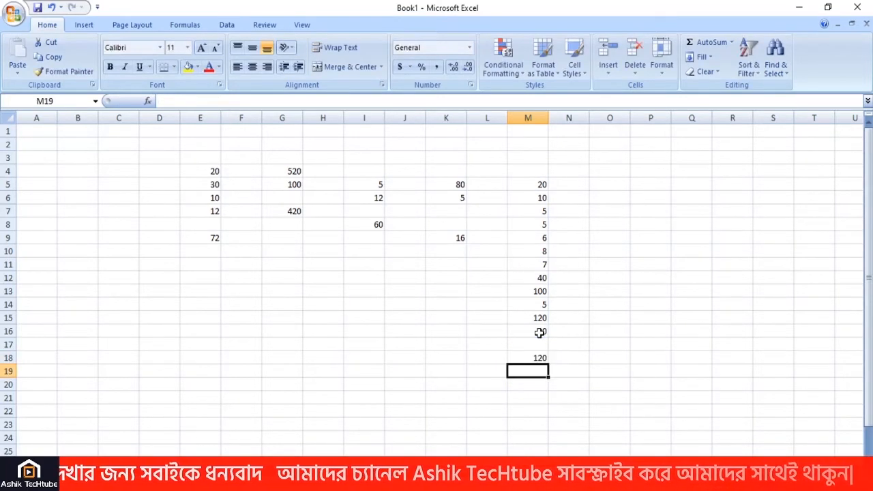
{"action": "left_click", "coordinate": [538, 358]}
{"action": "left_click_drag", "start_coordinate": [535, 175], "coordinate": [534, 325]}
{"action": "left_click", "coordinate": [532, 359]}
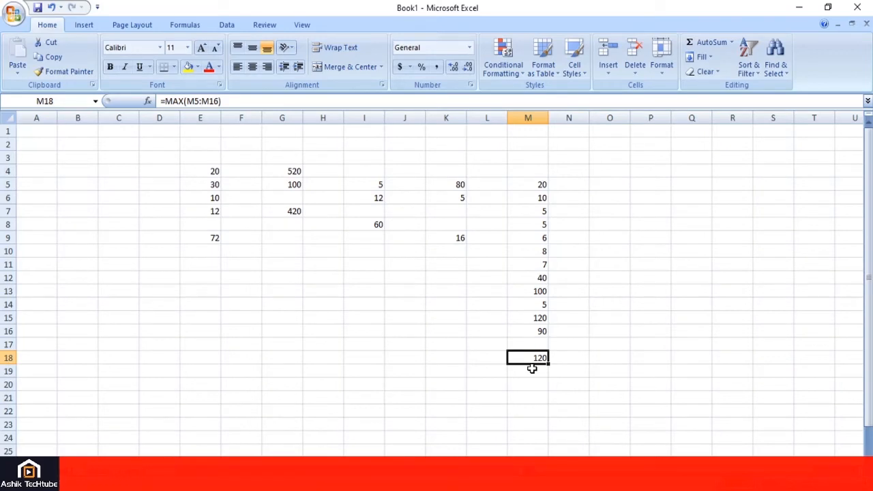
{"action": "left_click_drag", "start_coordinate": [534, 184], "coordinate": [546, 359]}
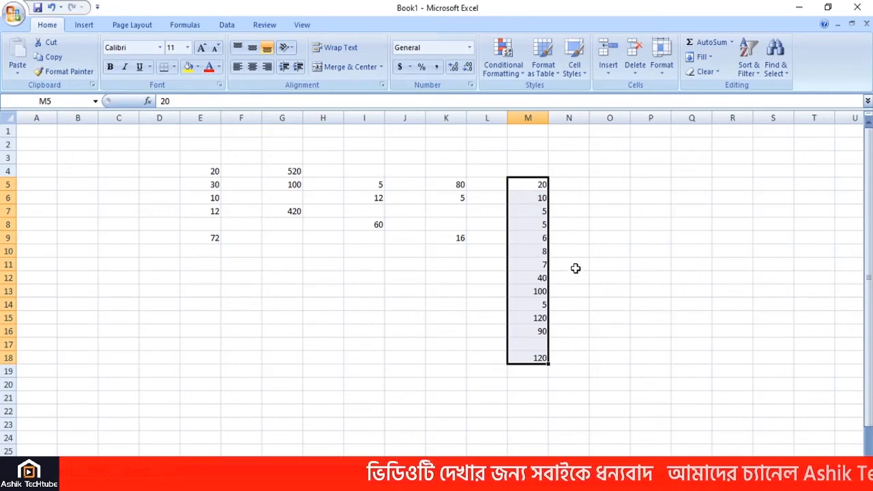
Enter the formula =AVERAGE(M5:M18) in cell N20 to average the numbers in column M
{"action": "left_click", "coordinate": [606, 265]}
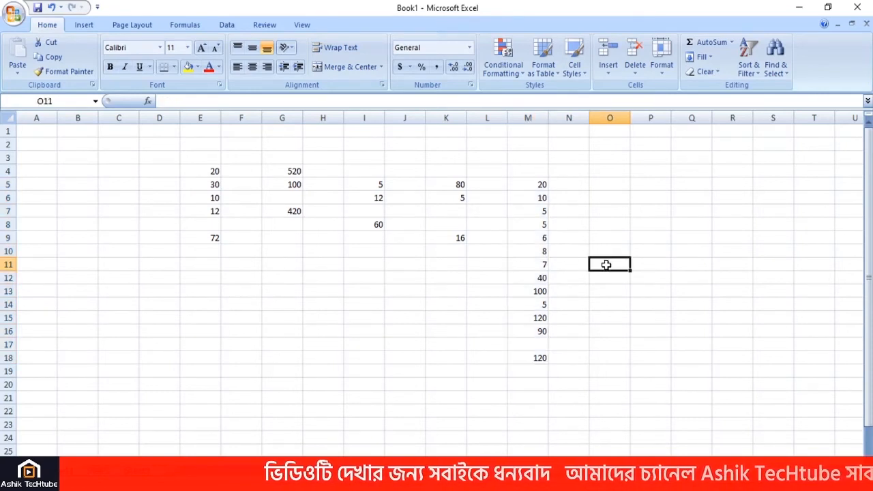
{"action": "left_click", "coordinate": [566, 386]}
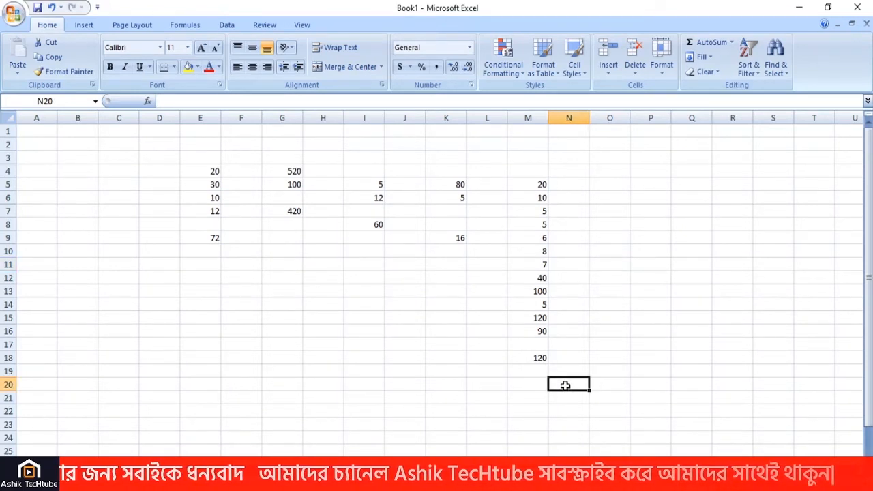
{"action": "type", "text": "="}
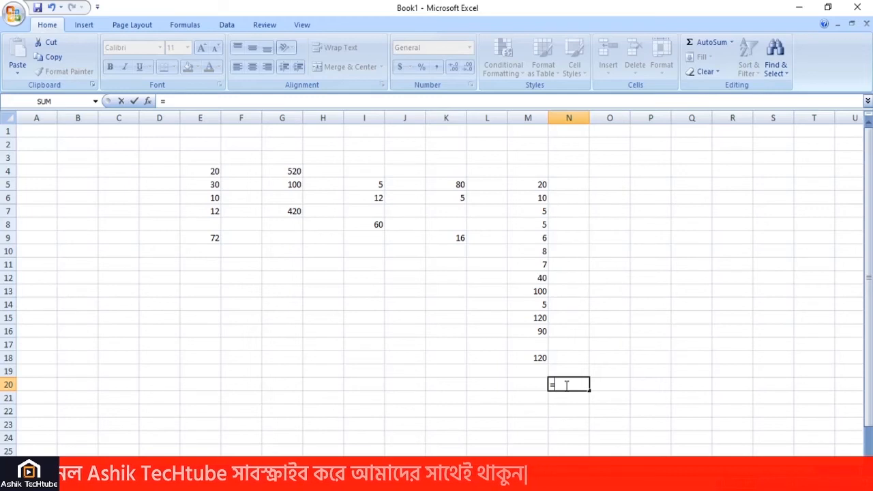
{"action": "type", "text": "av"}
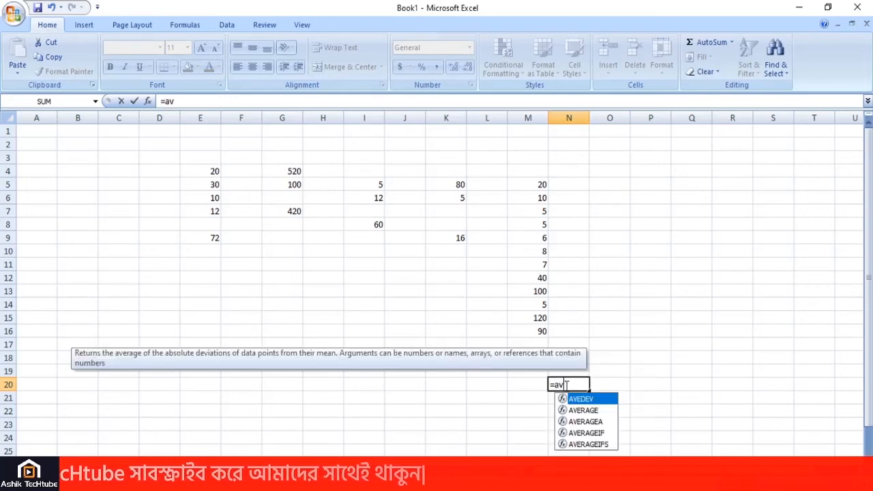
{"action": "type", "text": "er"}
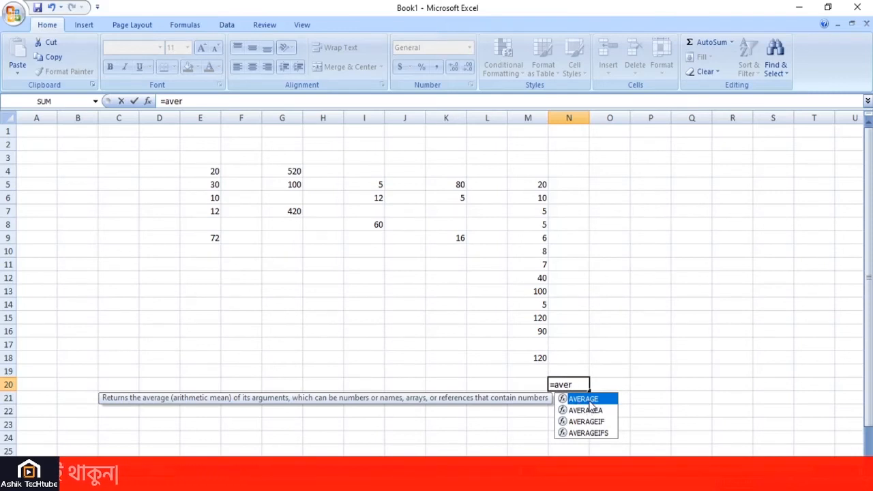
{"action": "double_click", "coordinate": [590, 401]}
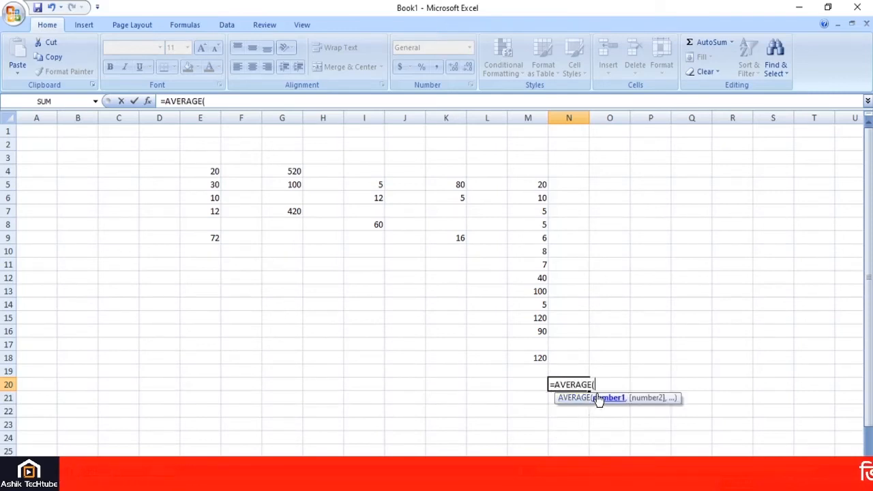
{"action": "left_click", "coordinate": [539, 186]}
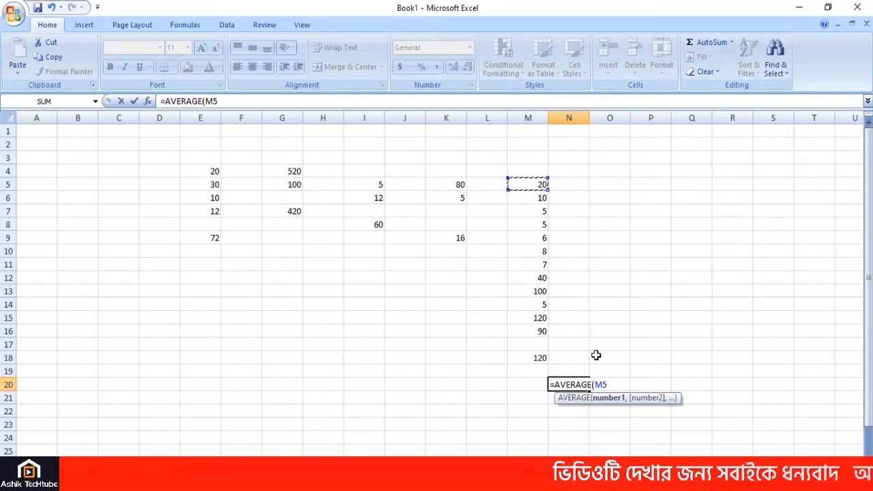
{"action": "type", "text": ":M5"}
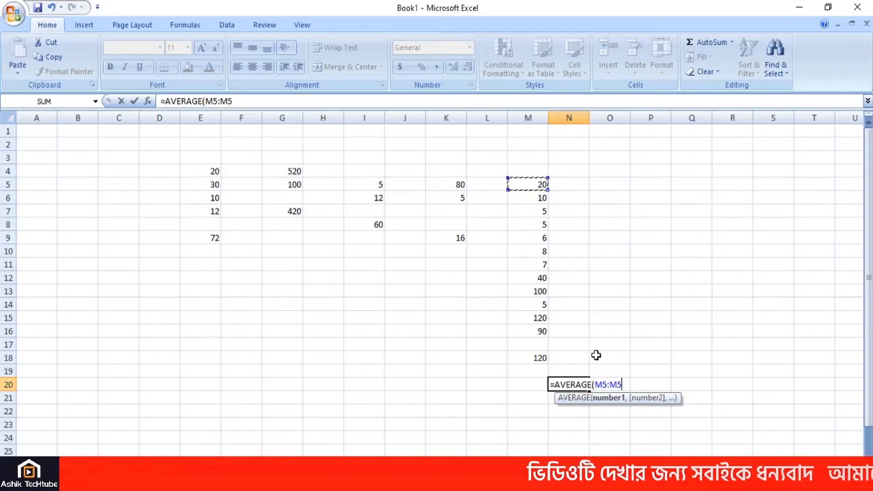
{"action": "left_click", "coordinate": [535, 363], "text": "shift"}
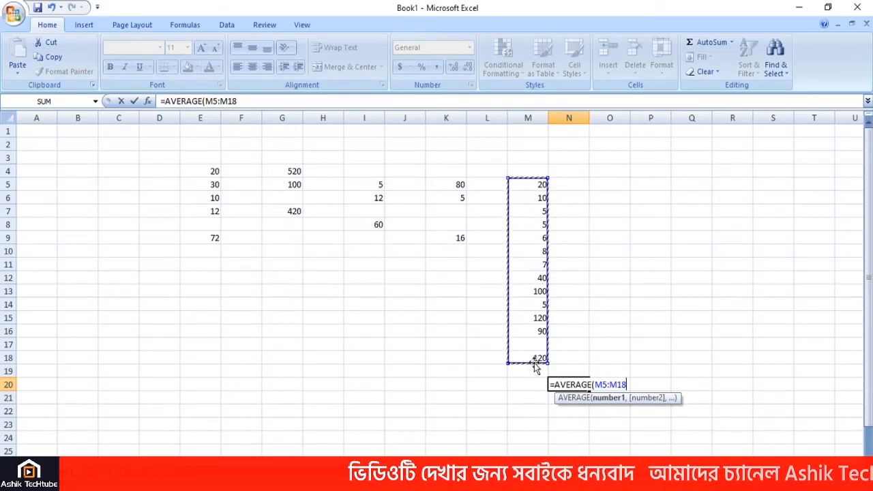
{"action": "type", "text": ")"}
{"action": "key", "text": "Return"}
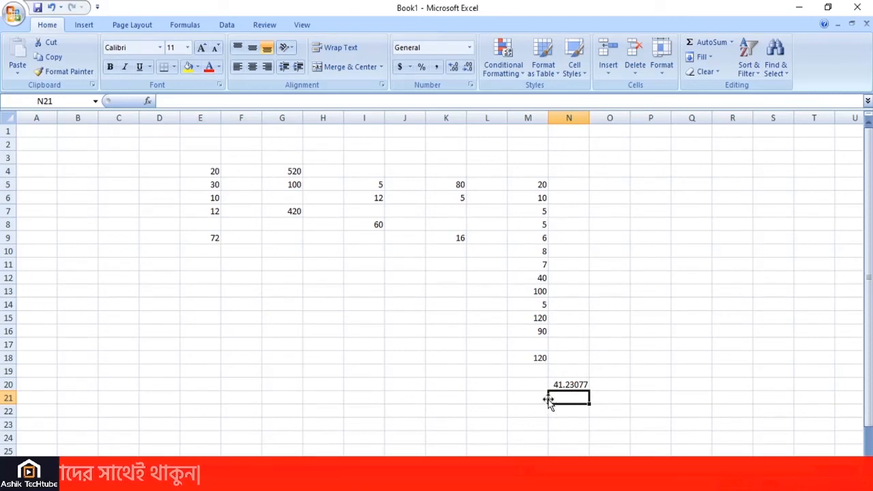
Enter the sample numbers 52 in cell O7, 5256 in O8 and 26 in O10
{"action": "left_click_drag", "start_coordinate": [592, 404], "coordinate": [757, 409]}
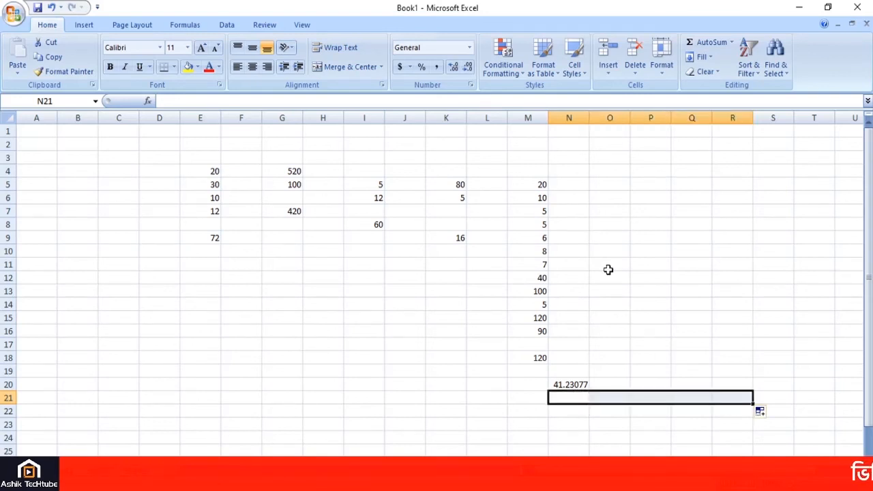
{"action": "left_click", "coordinate": [610, 210]}
{"action": "type", "text": "52"}
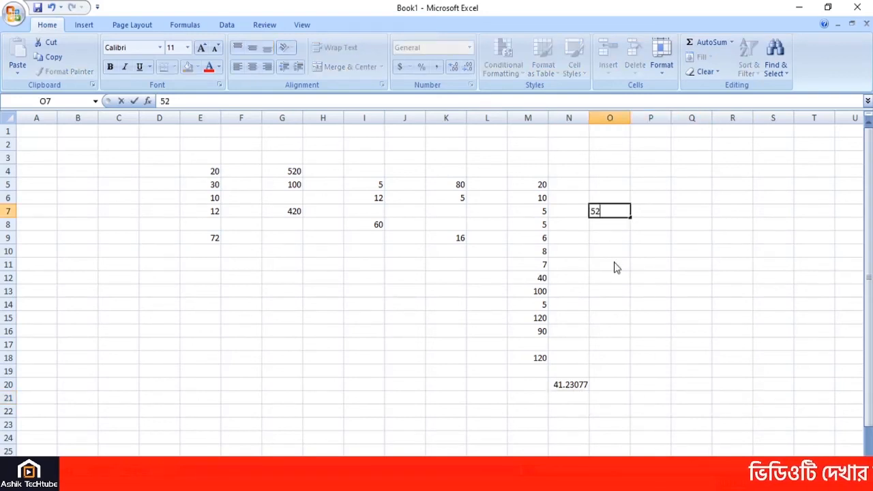
{"action": "key", "text": "Return"}
{"action": "type", "text": "5256"}
{"action": "left_click", "coordinate": [622, 251]}
{"action": "type", "text": "26"}
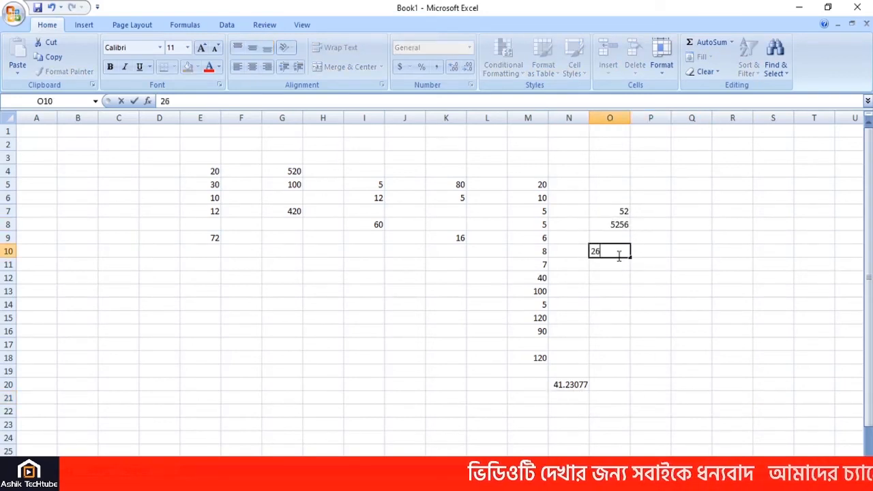
{"action": "left_click", "coordinate": [617, 331]}
Fill the AVERAGE formula from cell N20 across to P20
{"action": "left_click", "coordinate": [588, 386]}
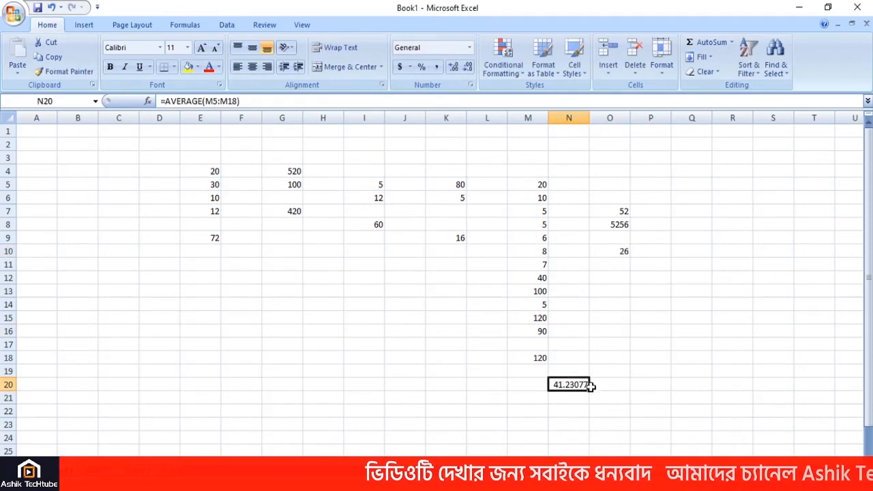
{"action": "left_click_drag", "start_coordinate": [590, 386], "coordinate": [672, 395]}
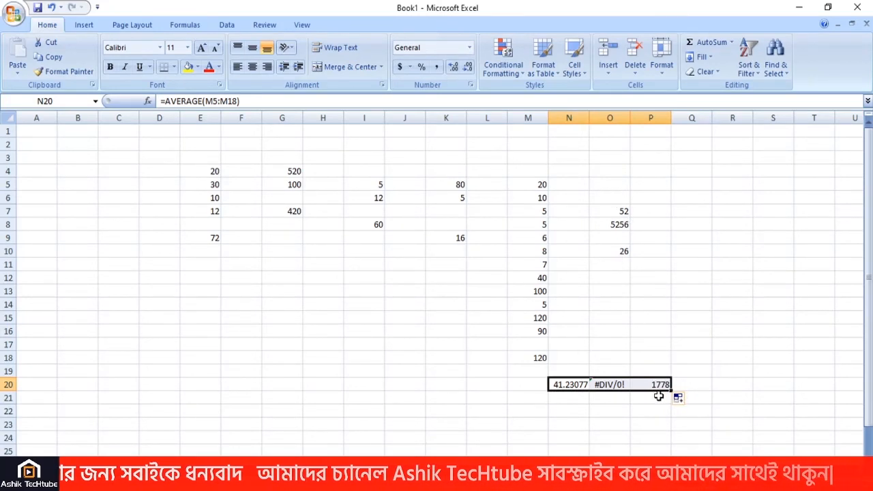
{"action": "left_click", "coordinate": [694, 410]}
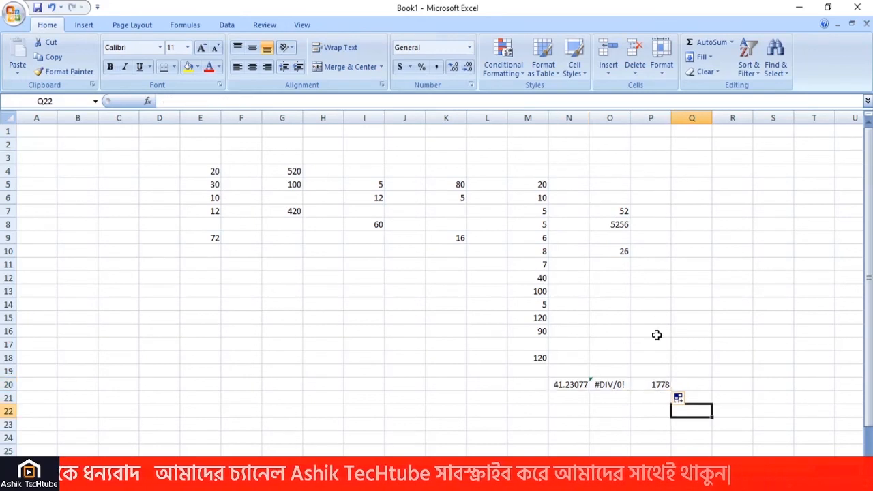
Clear all the example numbers and formulas from the range D3:Q23
{"action": "left_click_drag", "start_coordinate": [167, 157], "coordinate": [689, 424]}
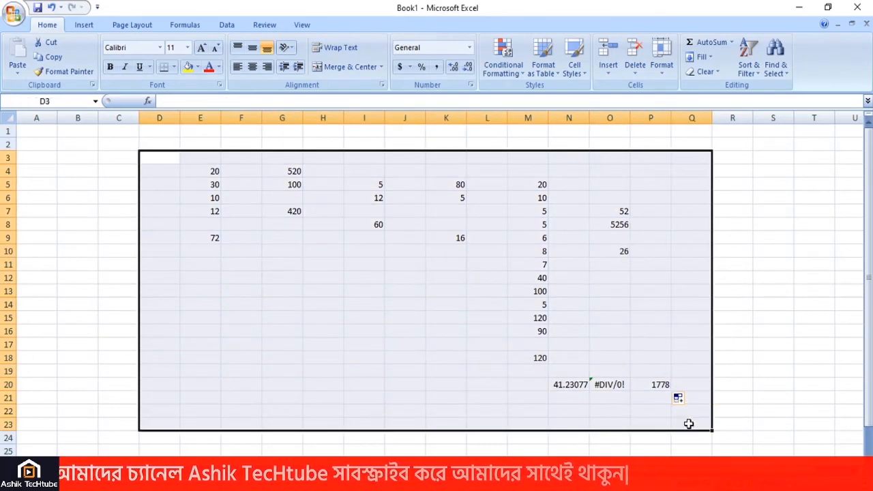
{"action": "key", "text": "Delete"}
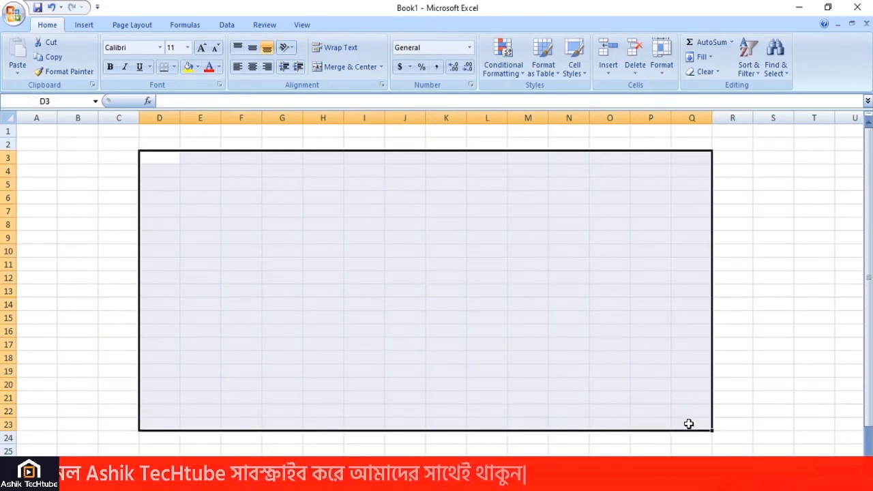
{"action": "left_click", "coordinate": [781, 296]}
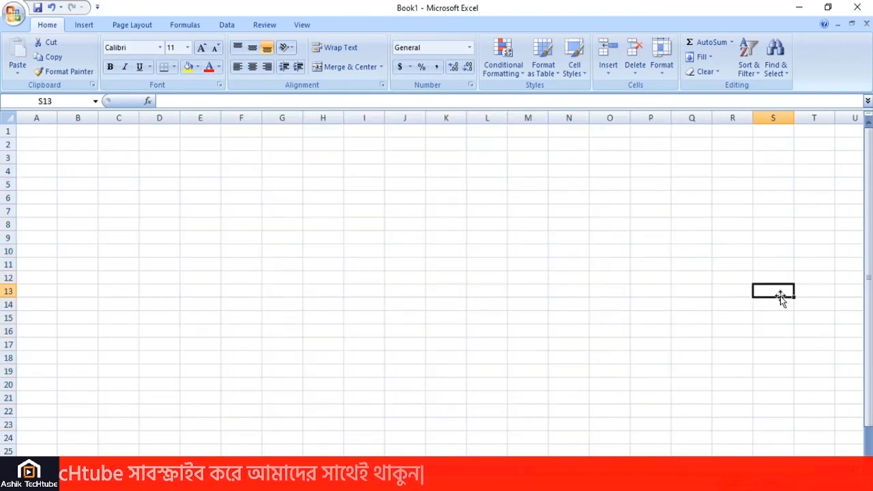